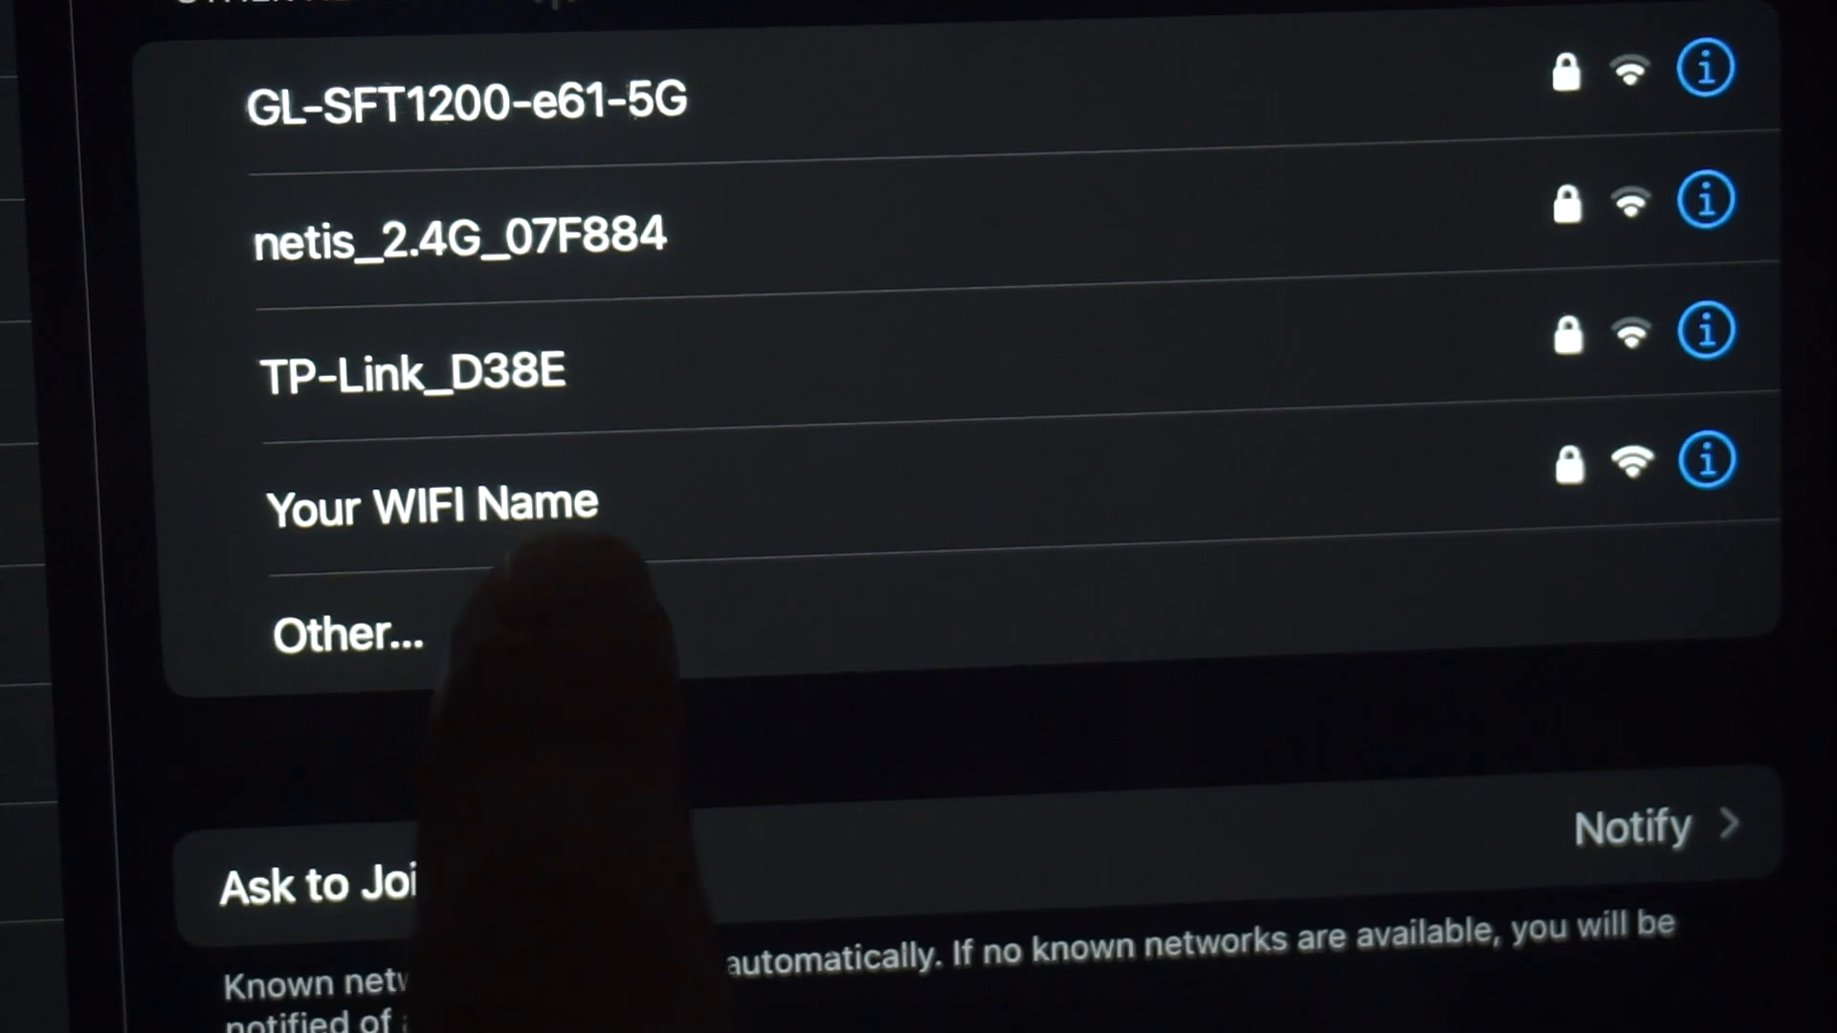
Join the "Your WIFI Name" wireless network by entering its Wi-Fi password
left_click(574, 493)
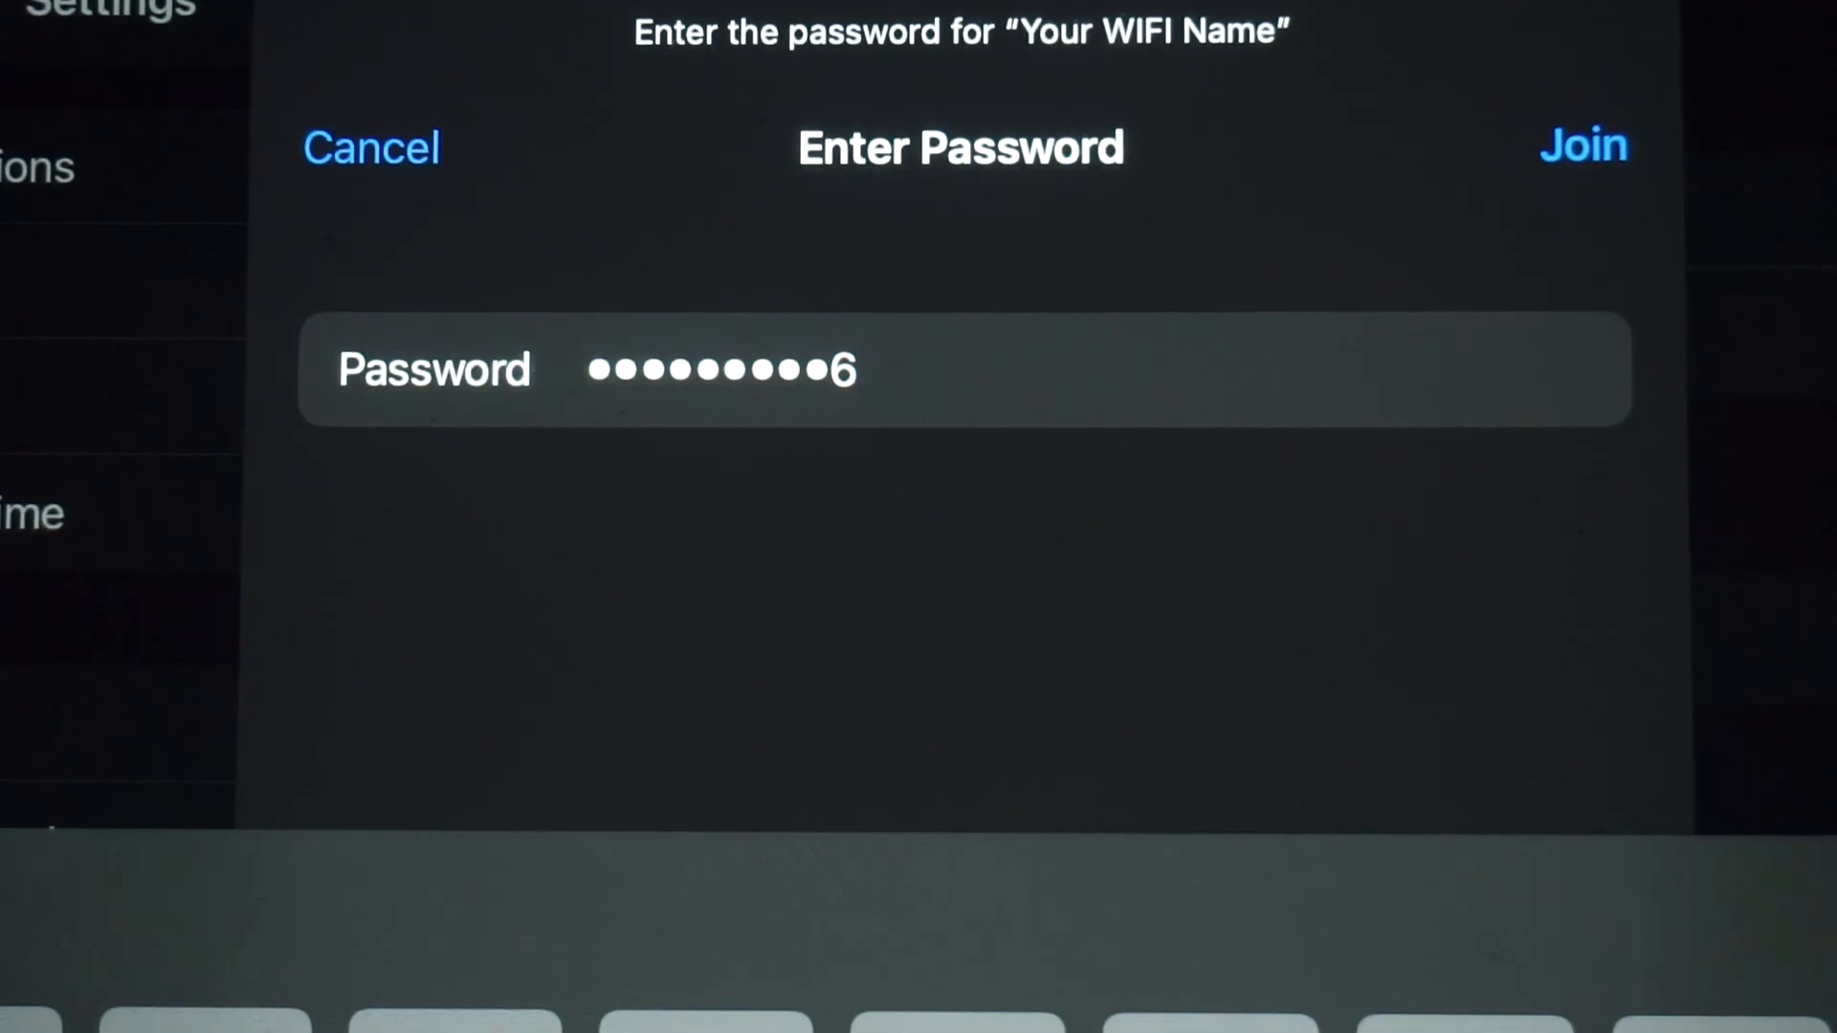
left_click(1584, 146)
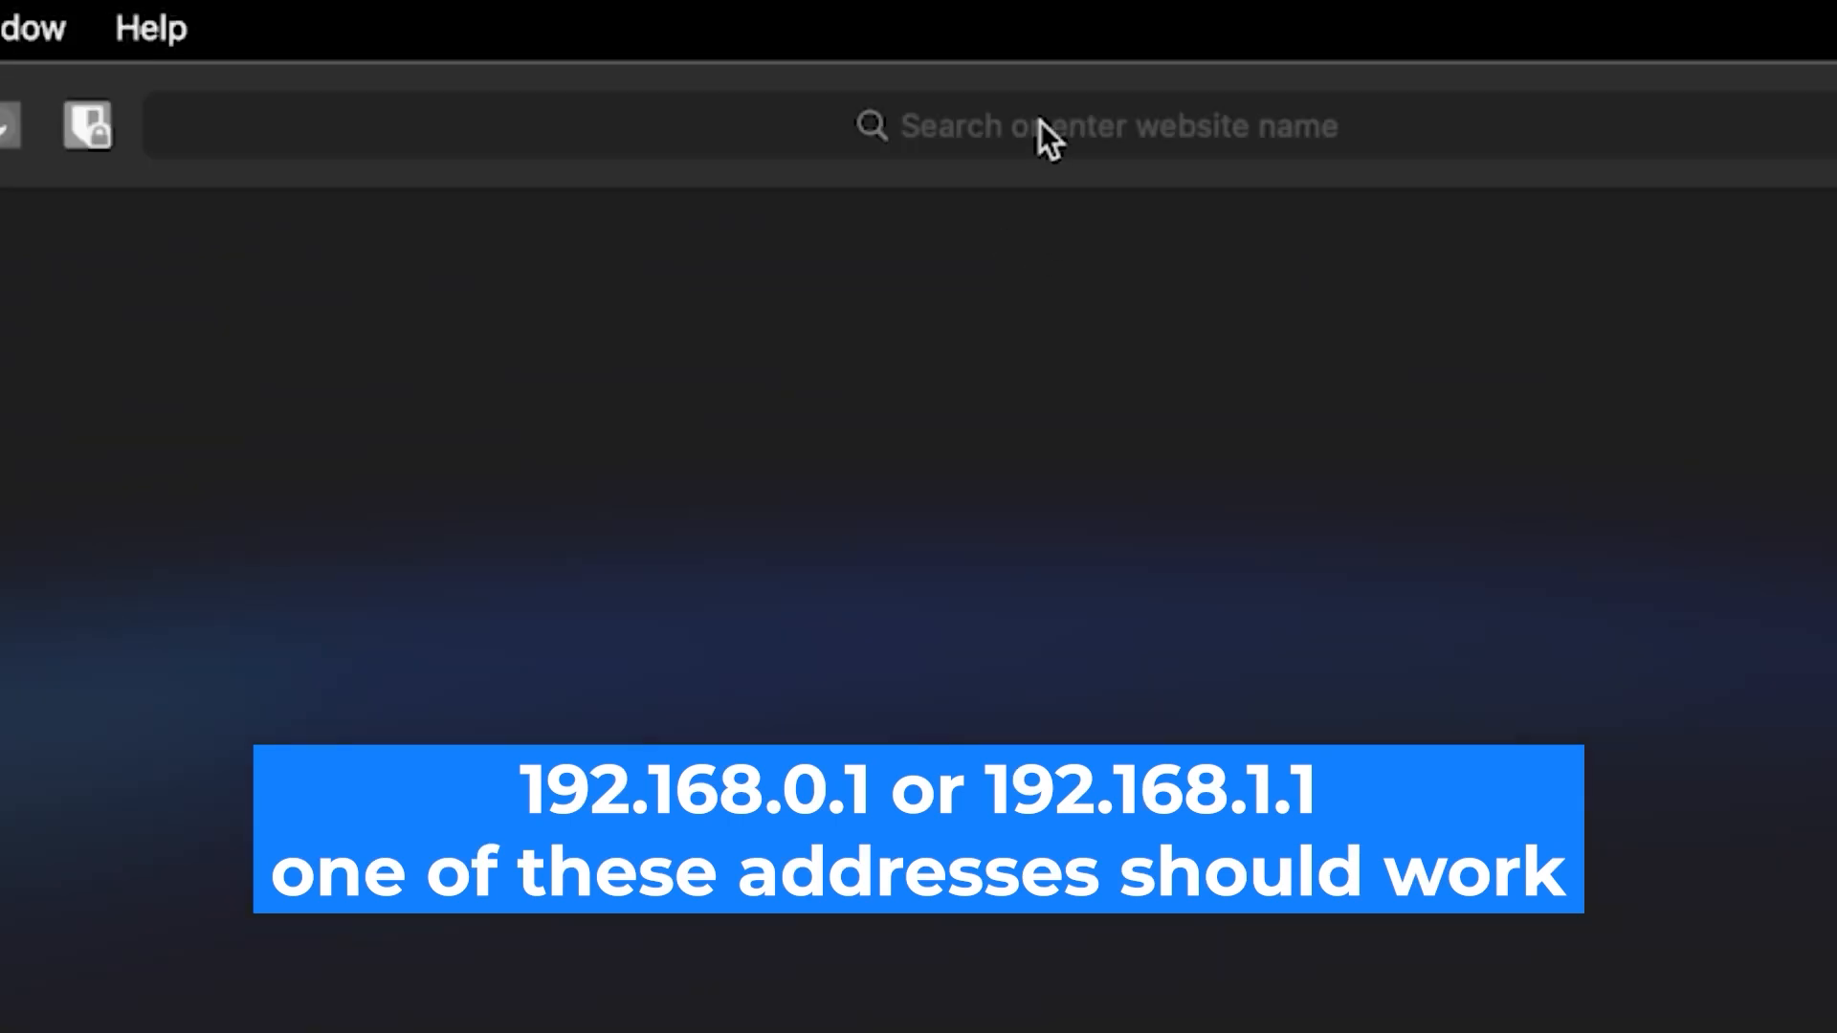
Switch to the web browser and open the router's address 192.168.0.1
left_click(1041, 121)
type("19")
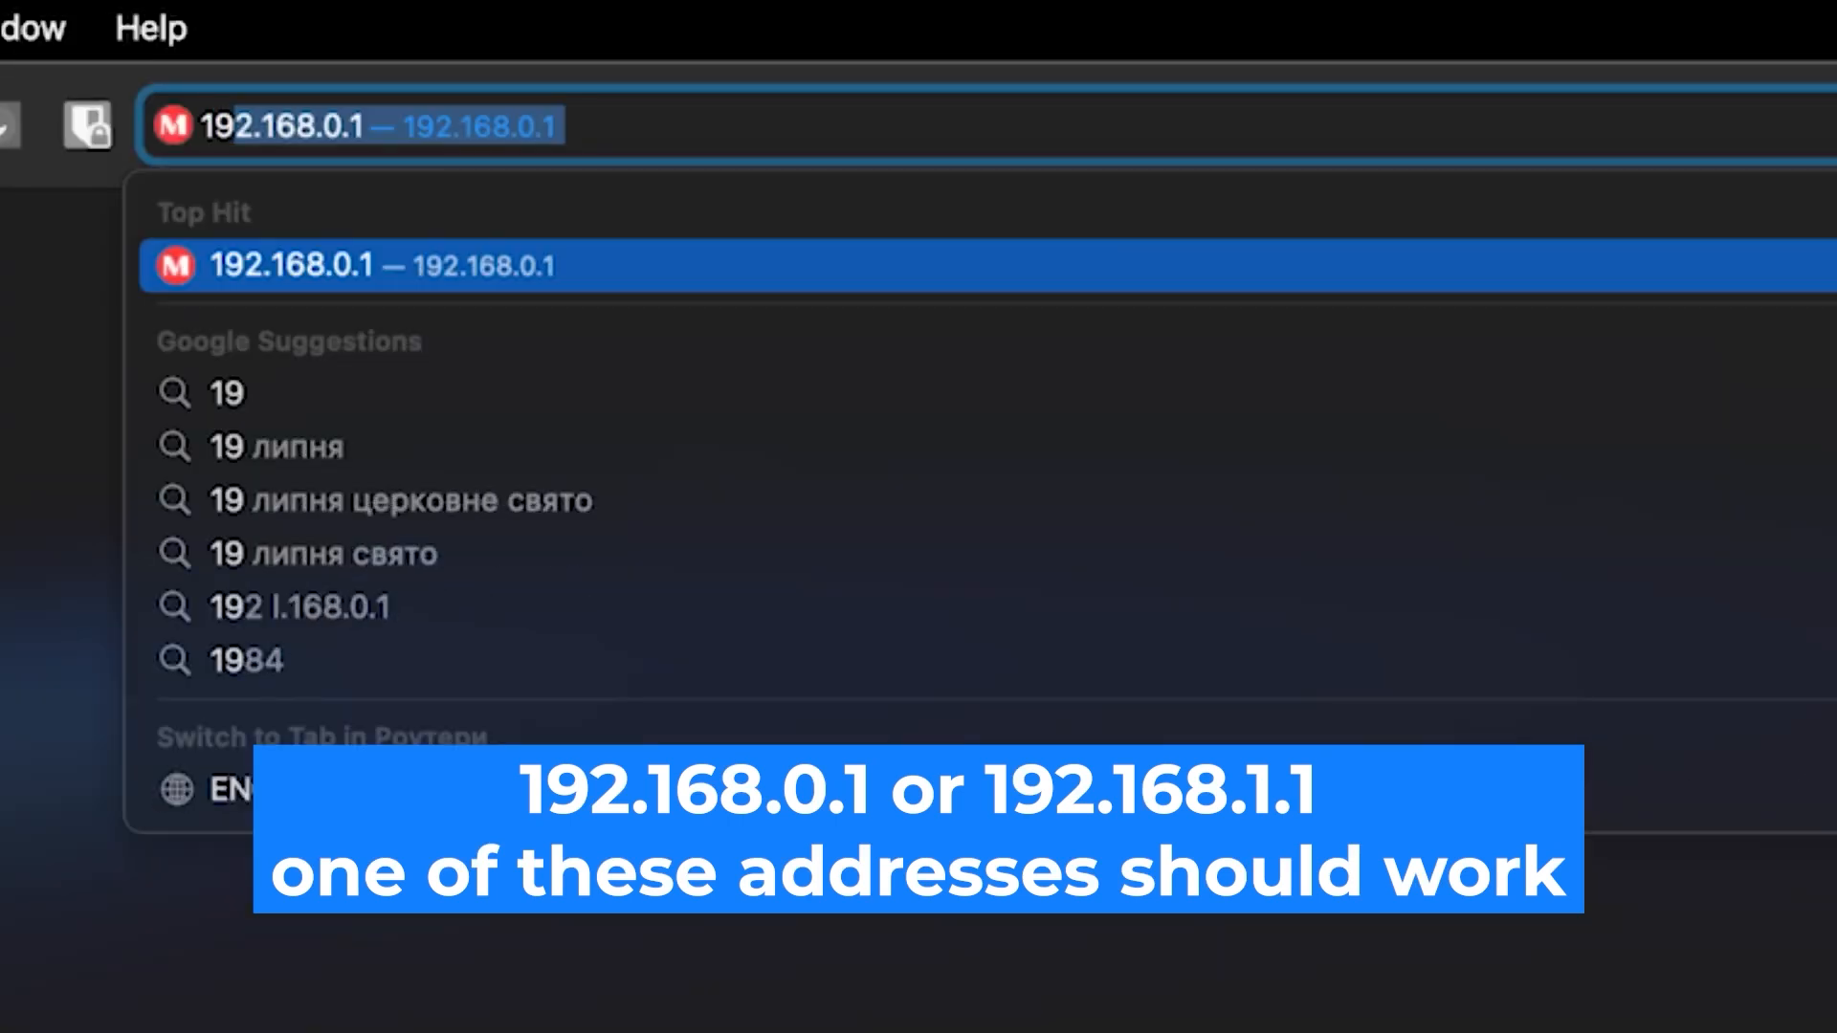
type("2.168.0.1")
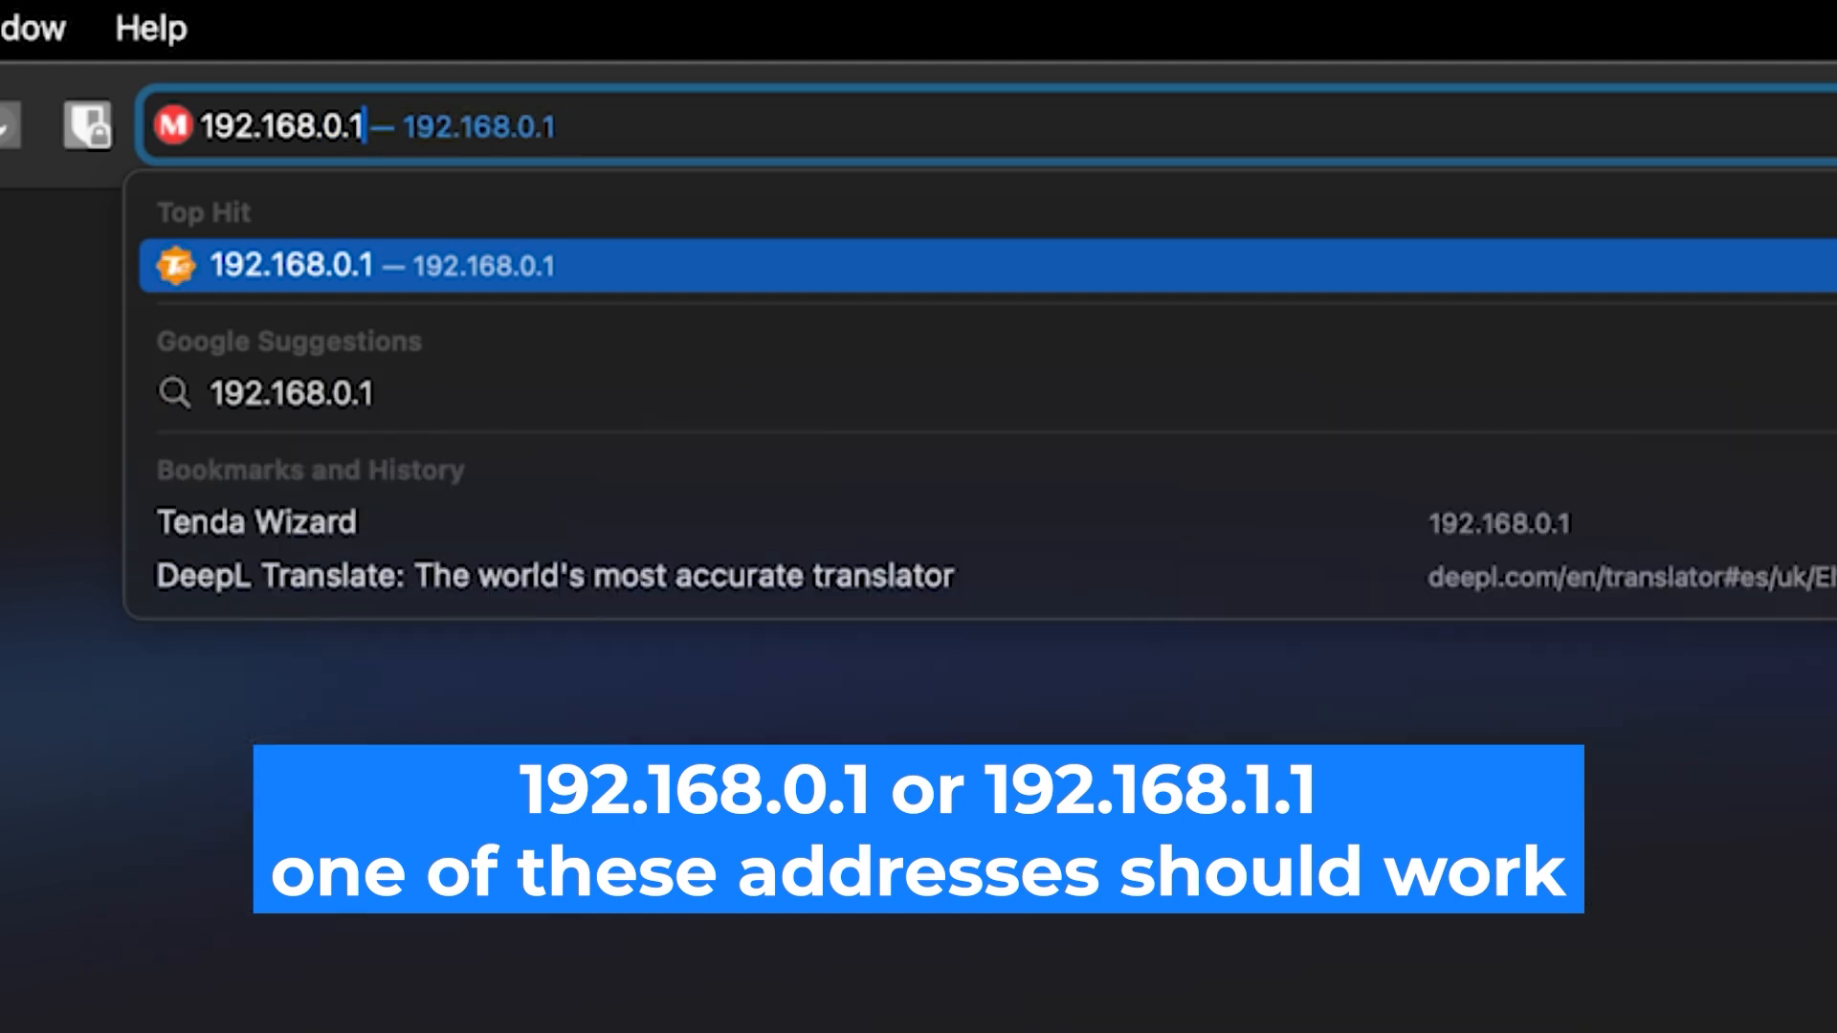
key("Return")
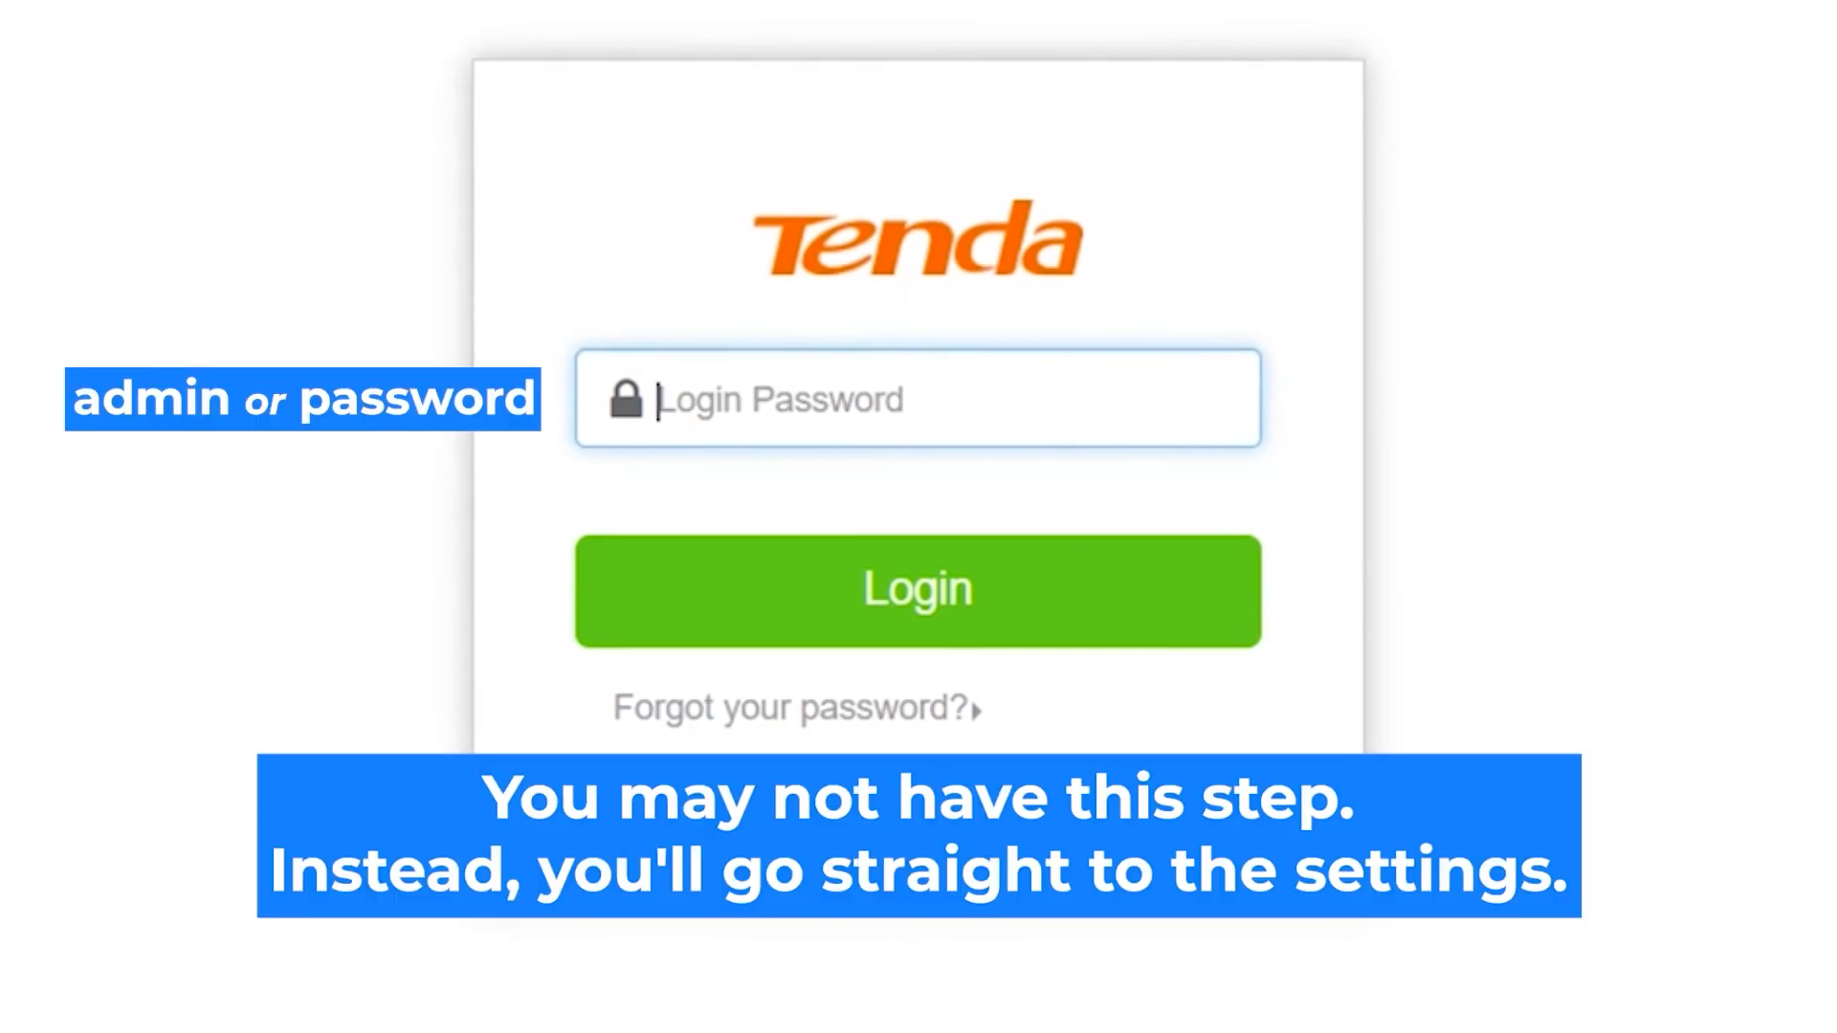
Enter the router's login password and log in to the Tenda administration interface
left_click(917, 399)
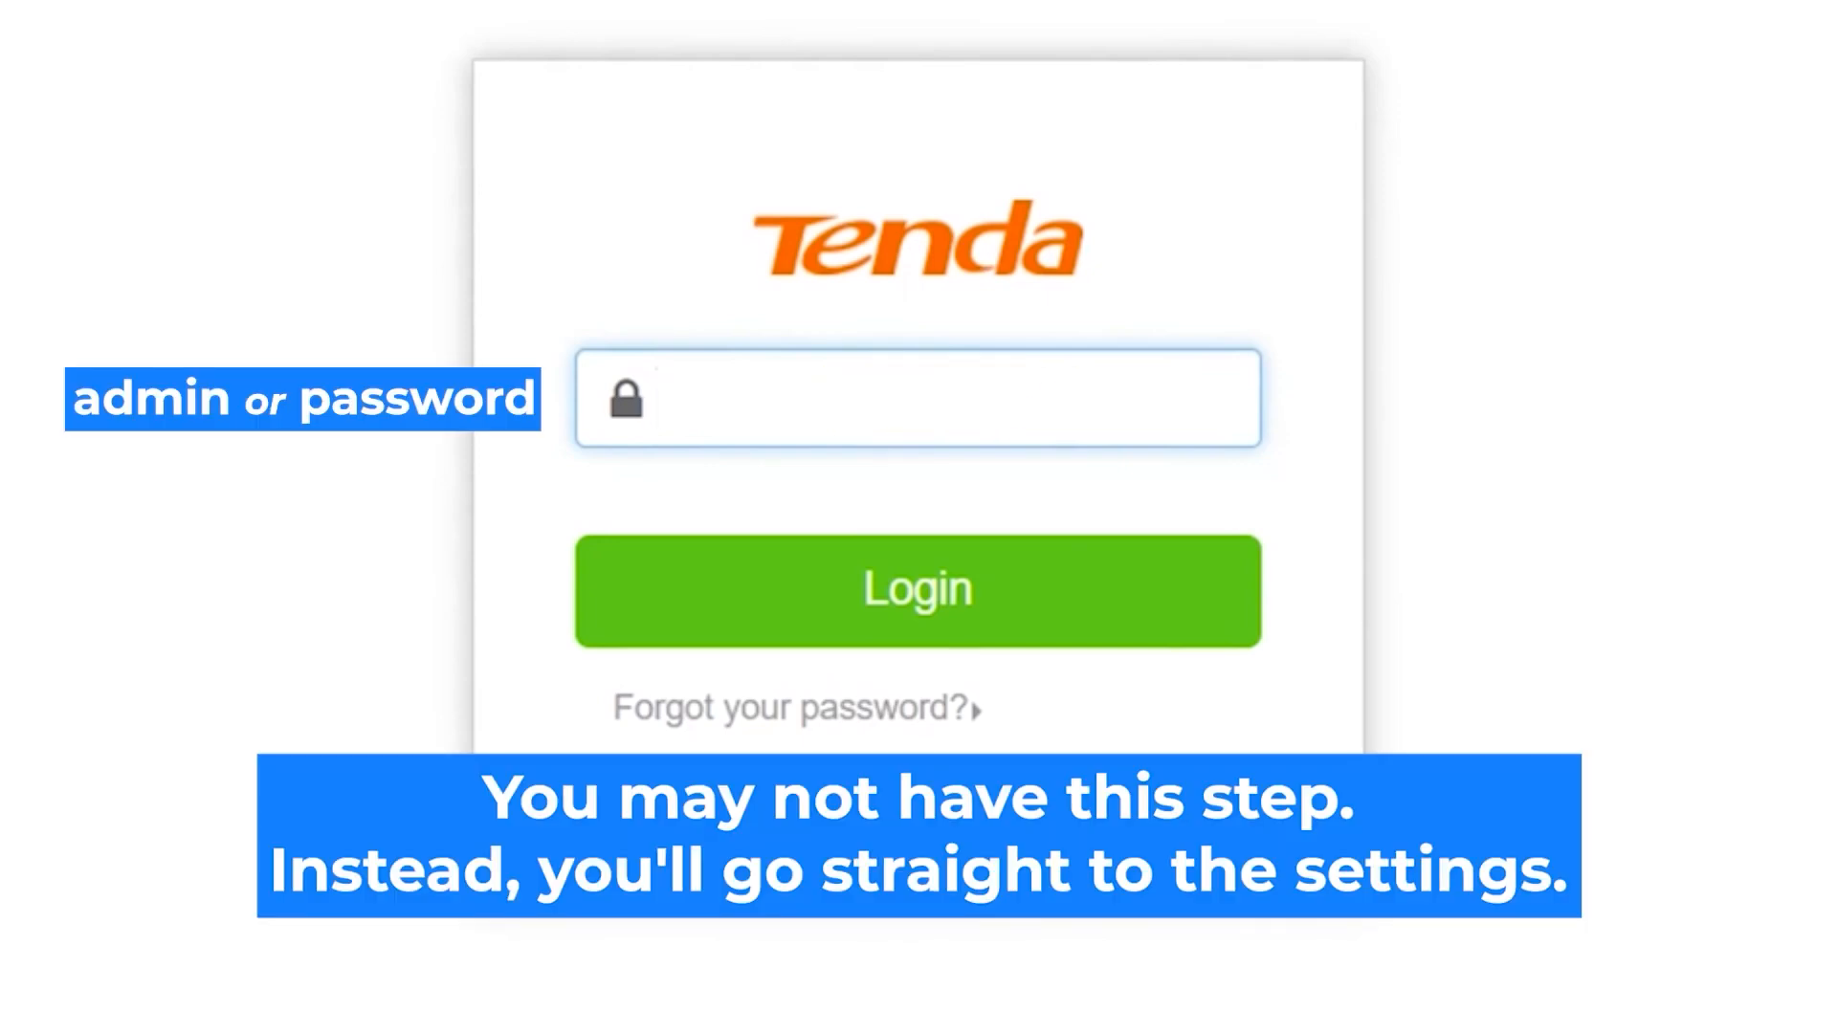
type("admin")
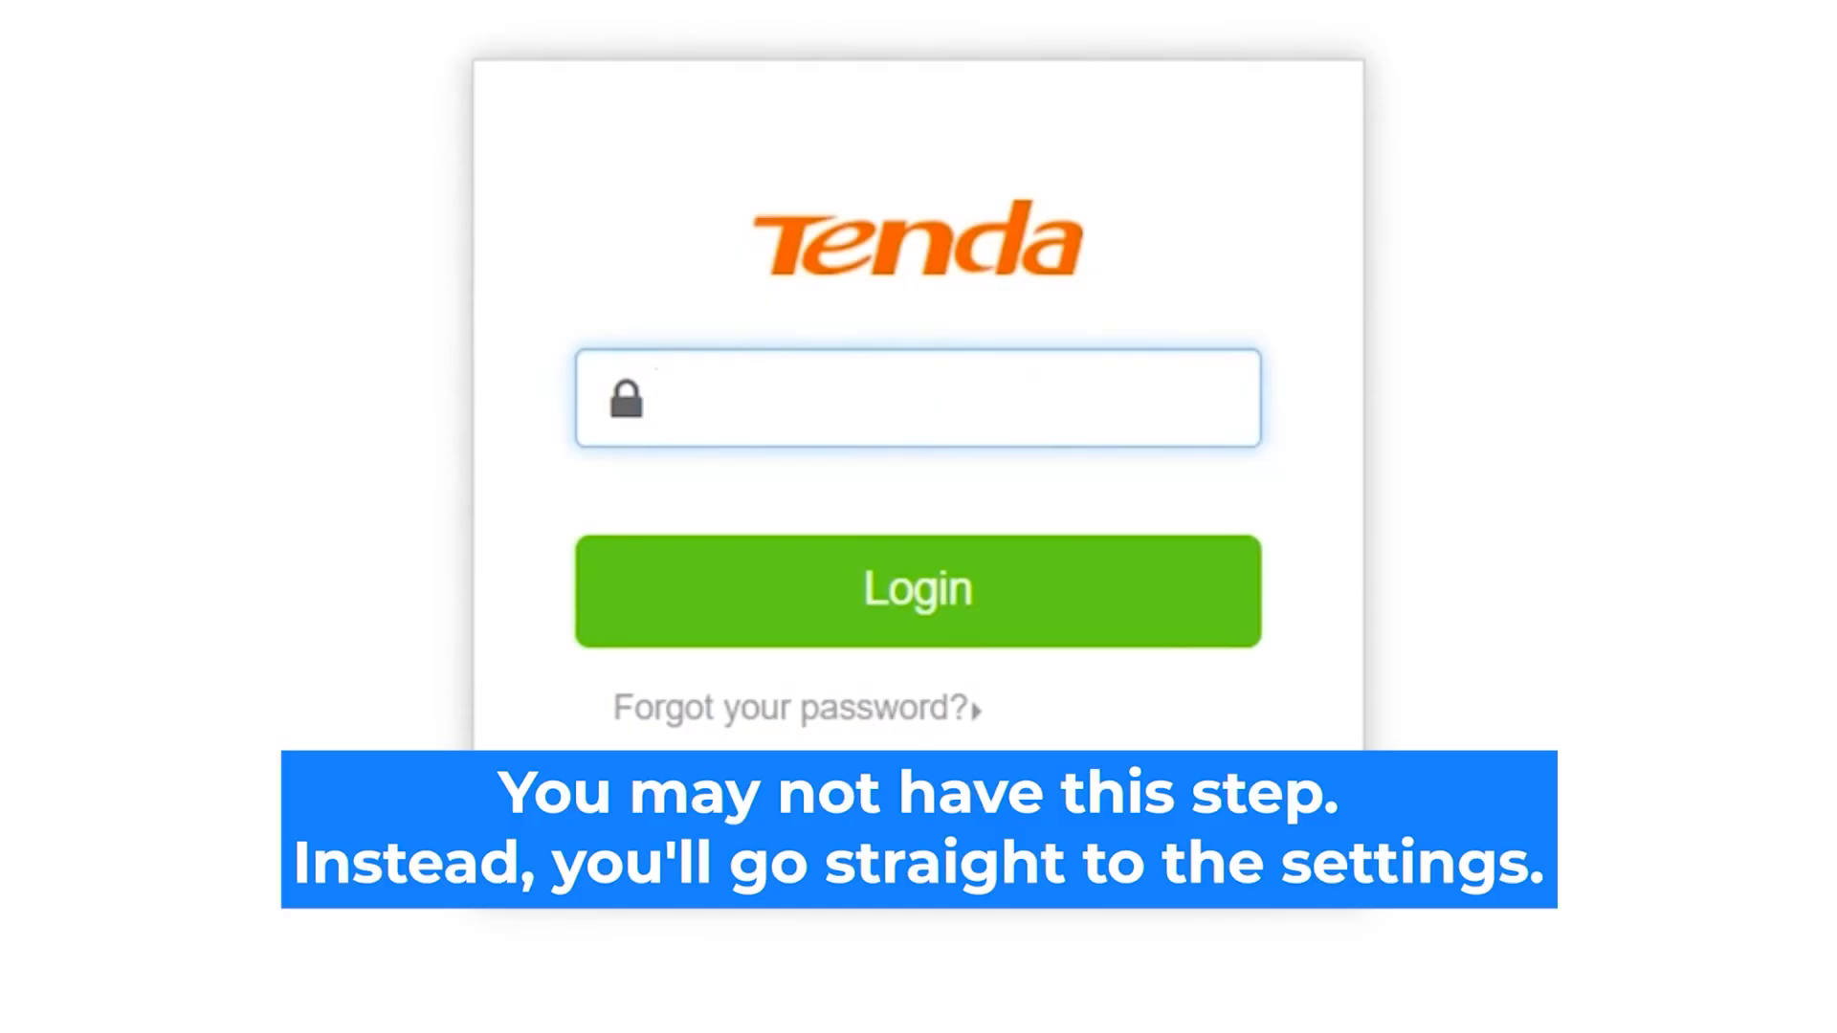
type("admin")
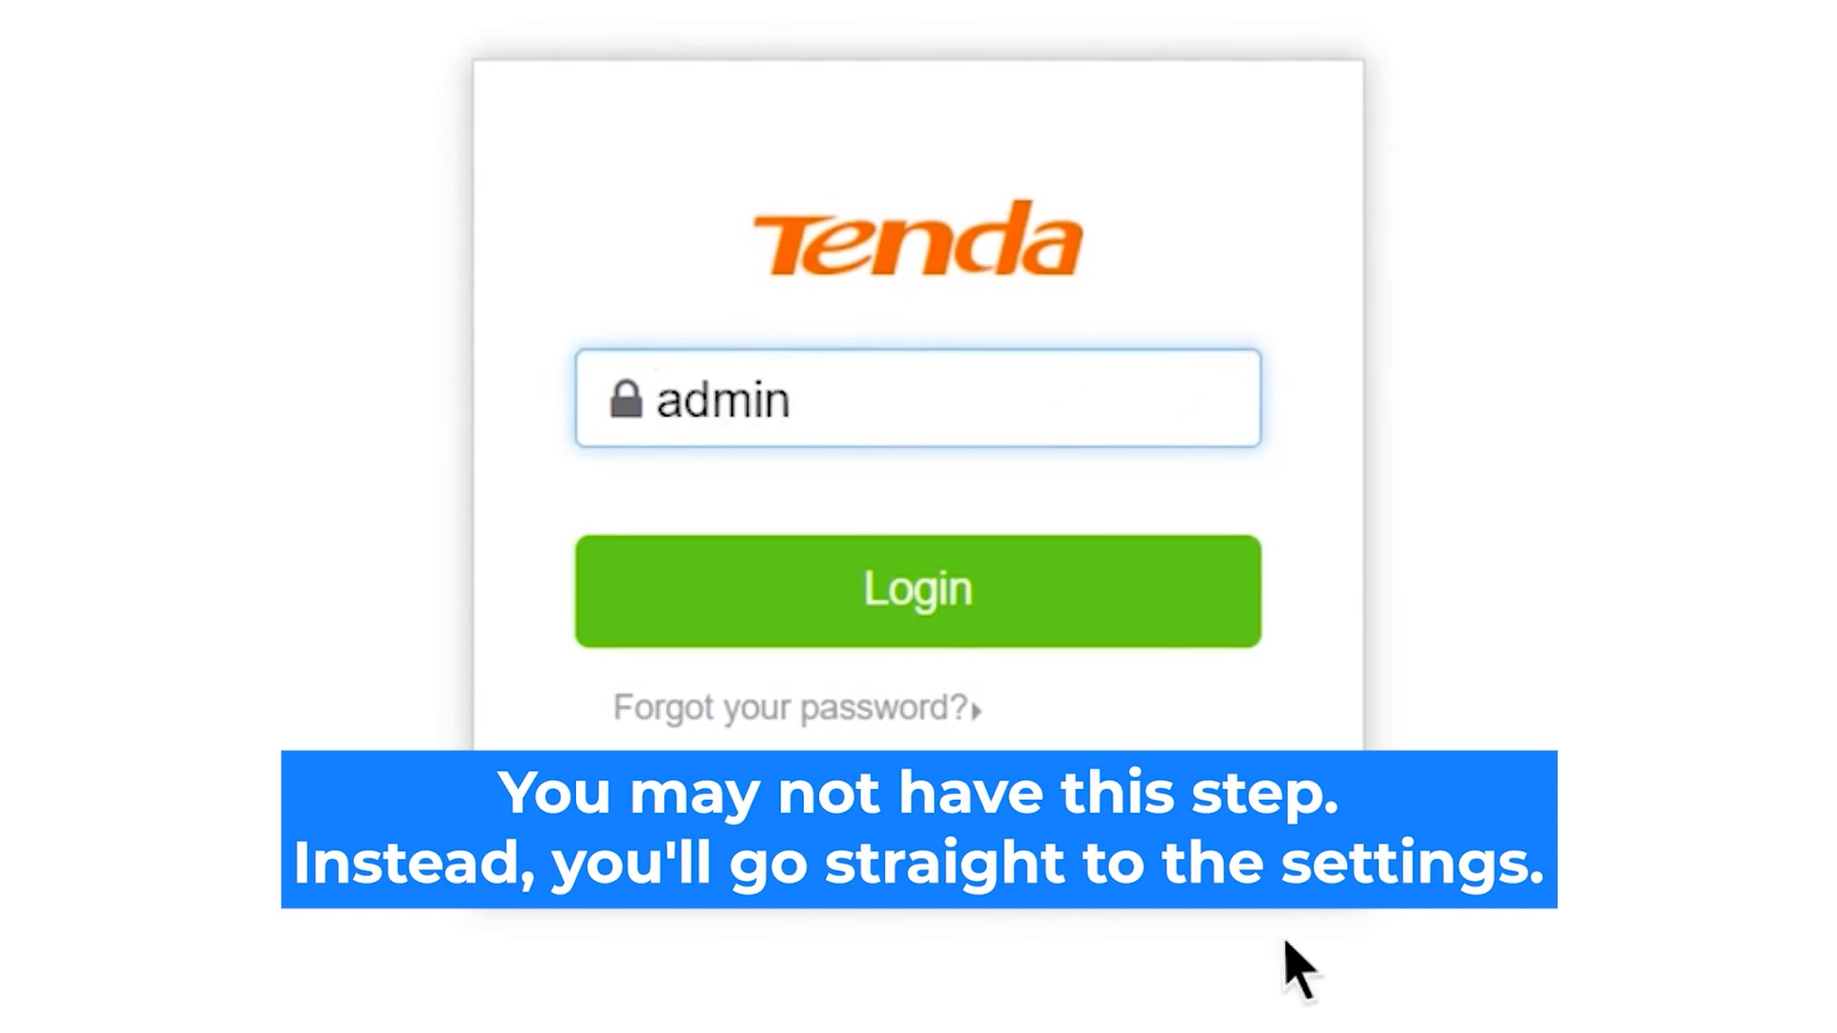
left_click(978, 586)
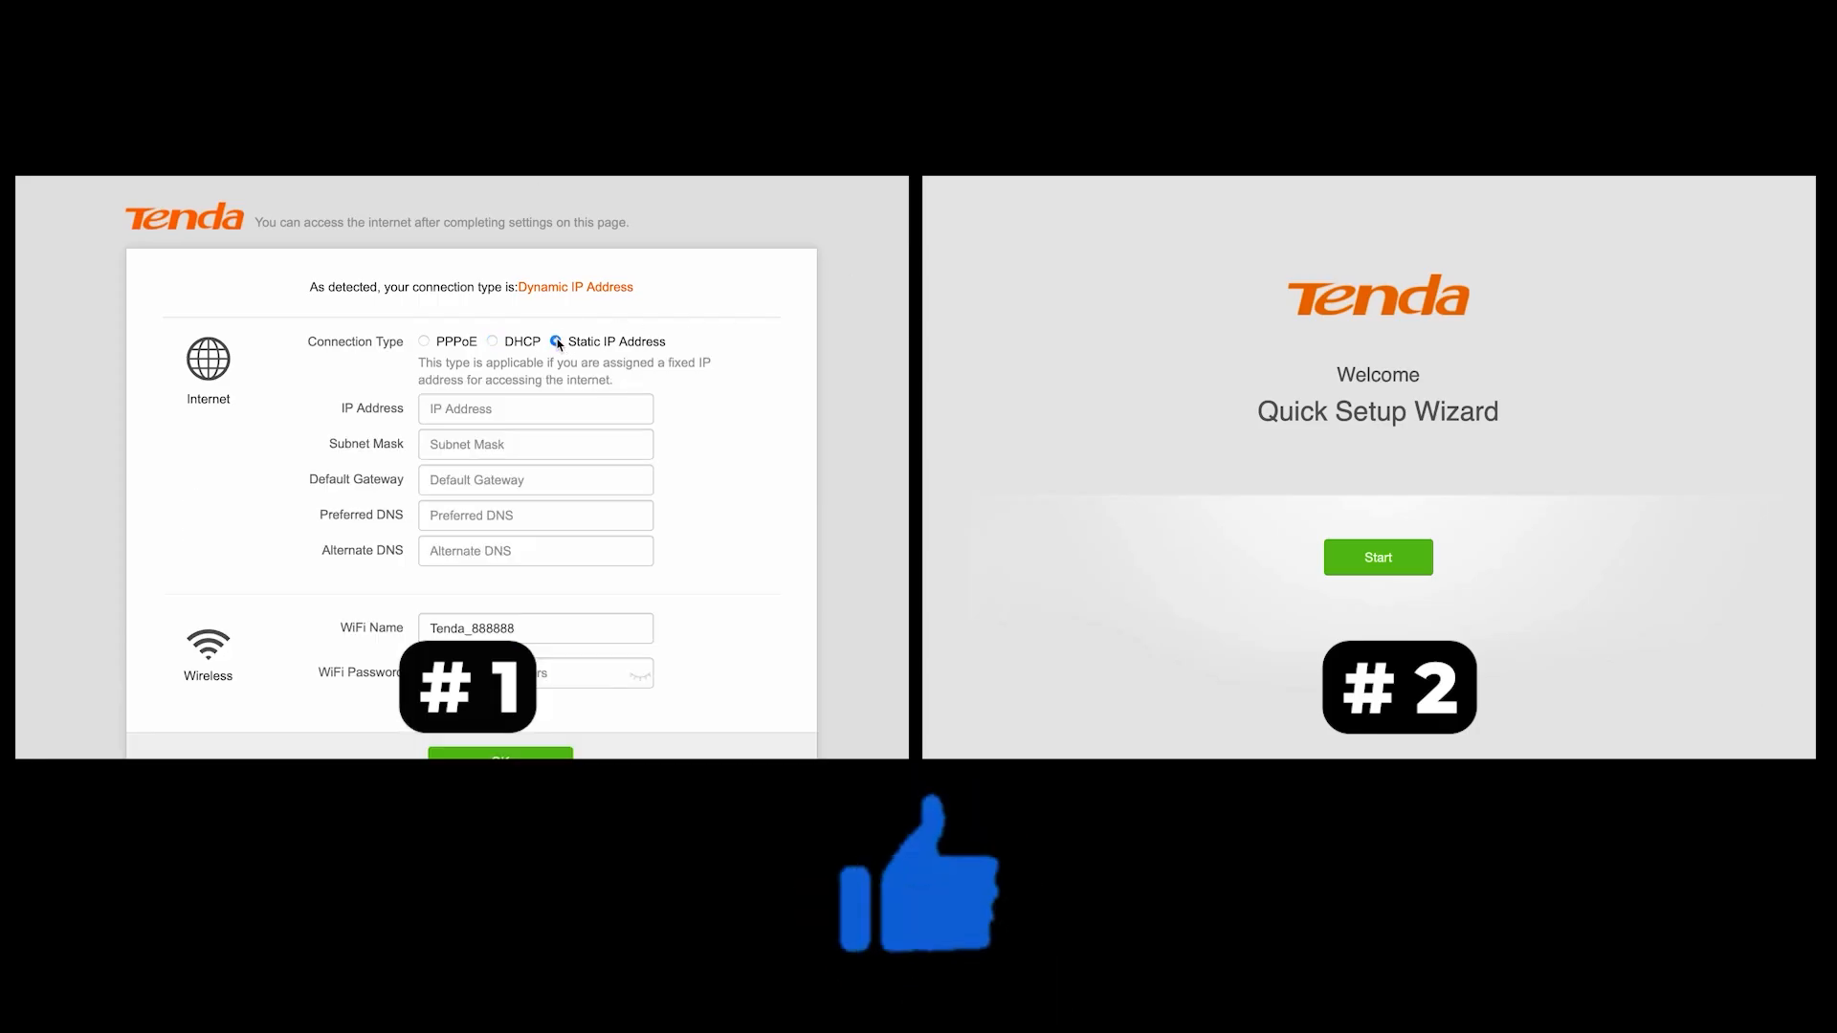
Compare the PPPoE and DHCP connection types and examine the available ISP types on the two setup page versions
left_click(425, 343)
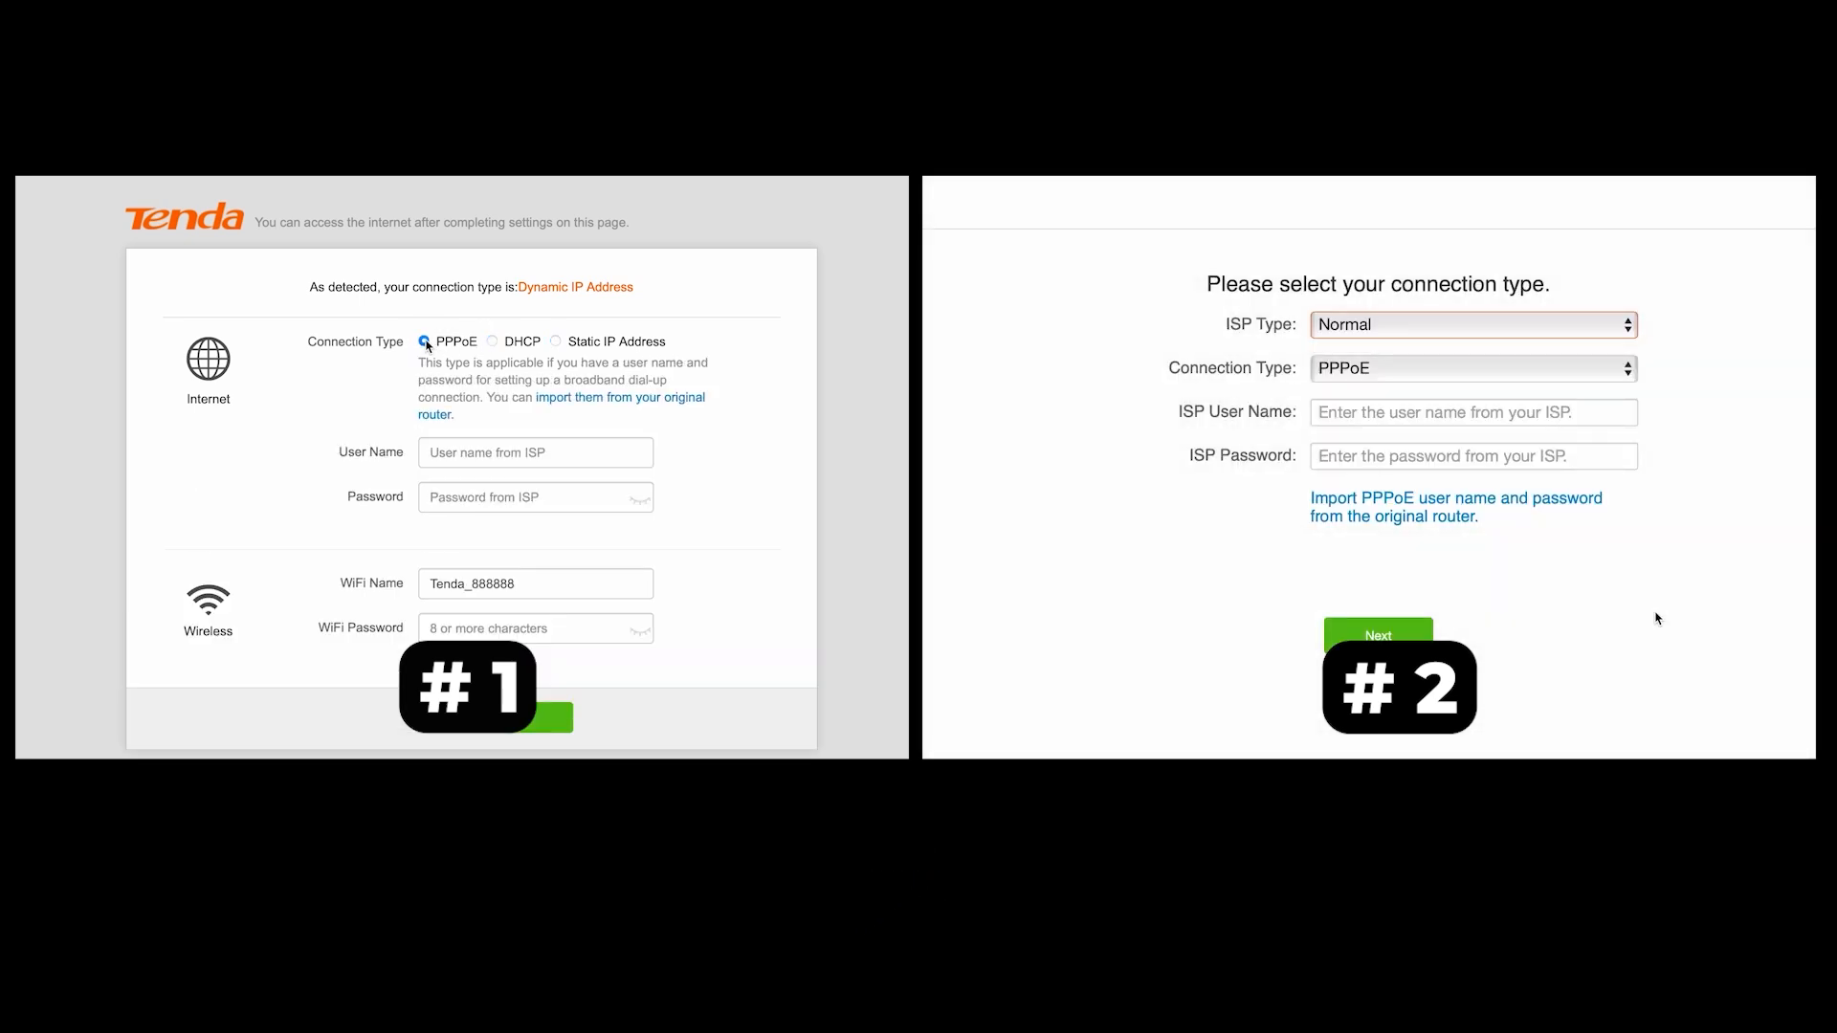
left_click(1607, 317)
left_click(493, 342)
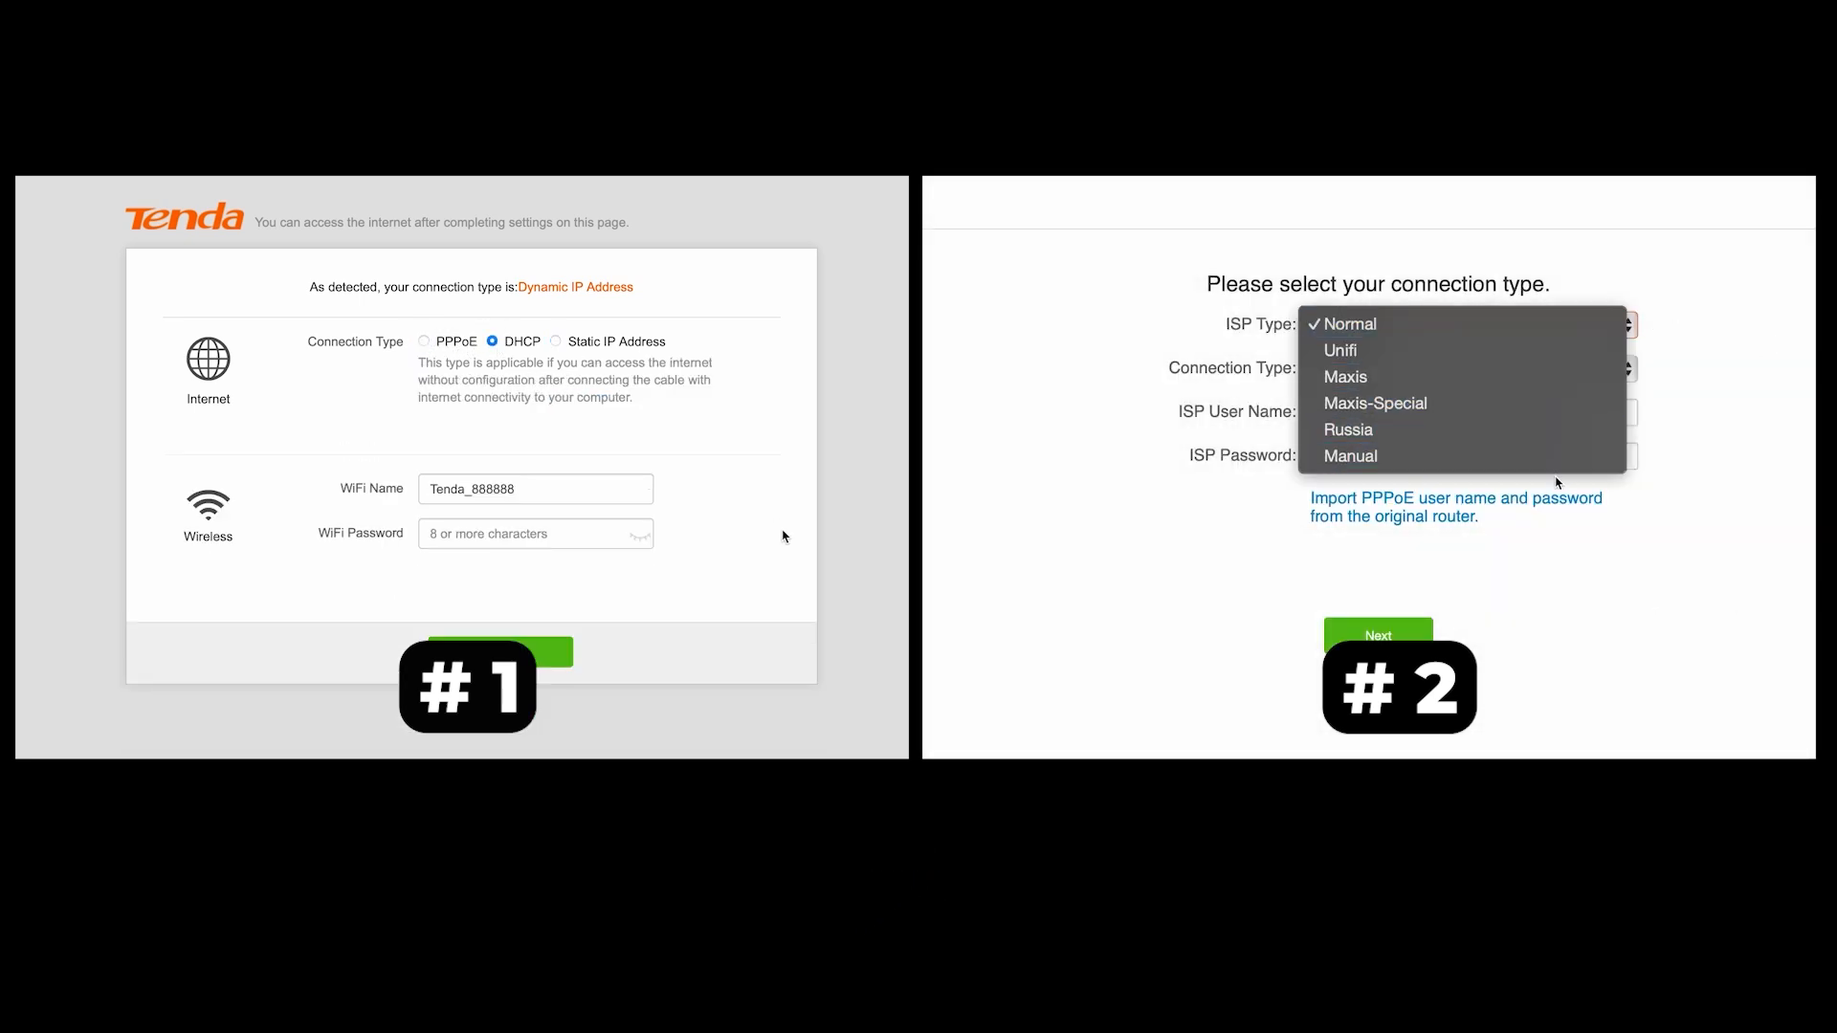
left_click(520, 536)
left_click(1520, 331)
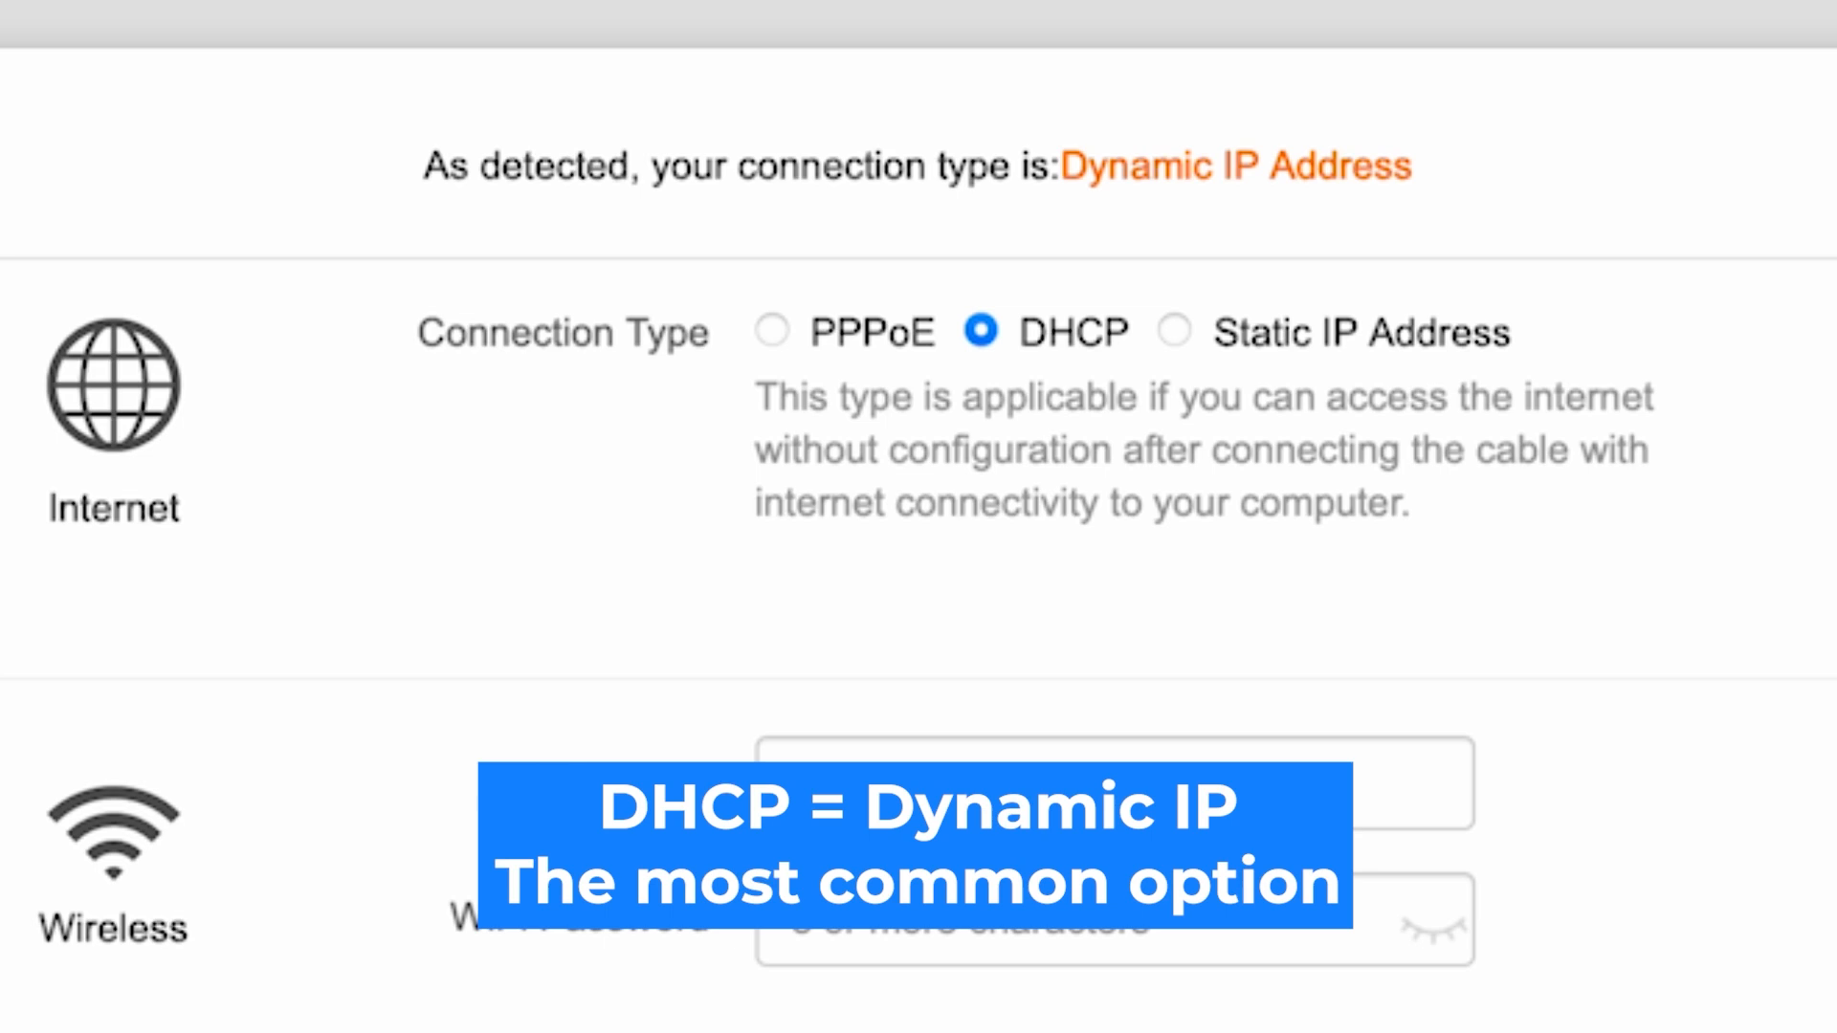
Review the Static IP Address and PPPoE options, and set the internet connection type to DHCP
left_click(1177, 329)
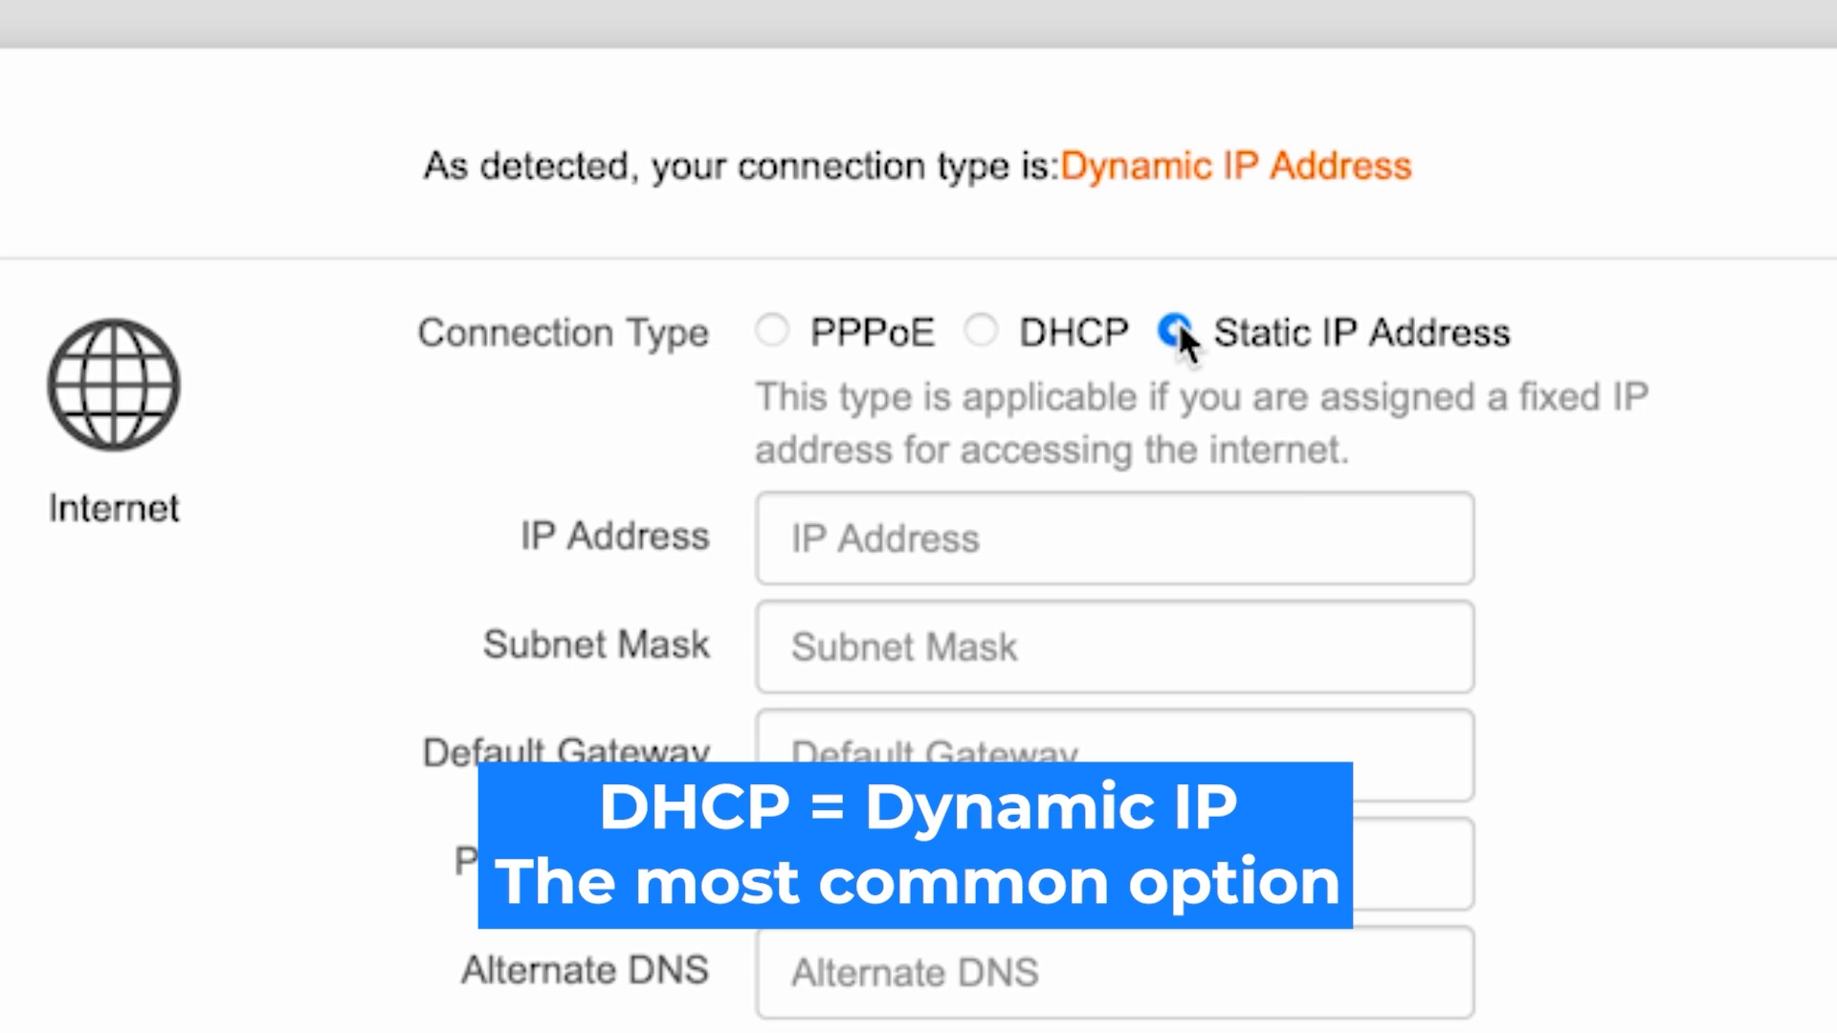
left_click(981, 330)
left_click(774, 332)
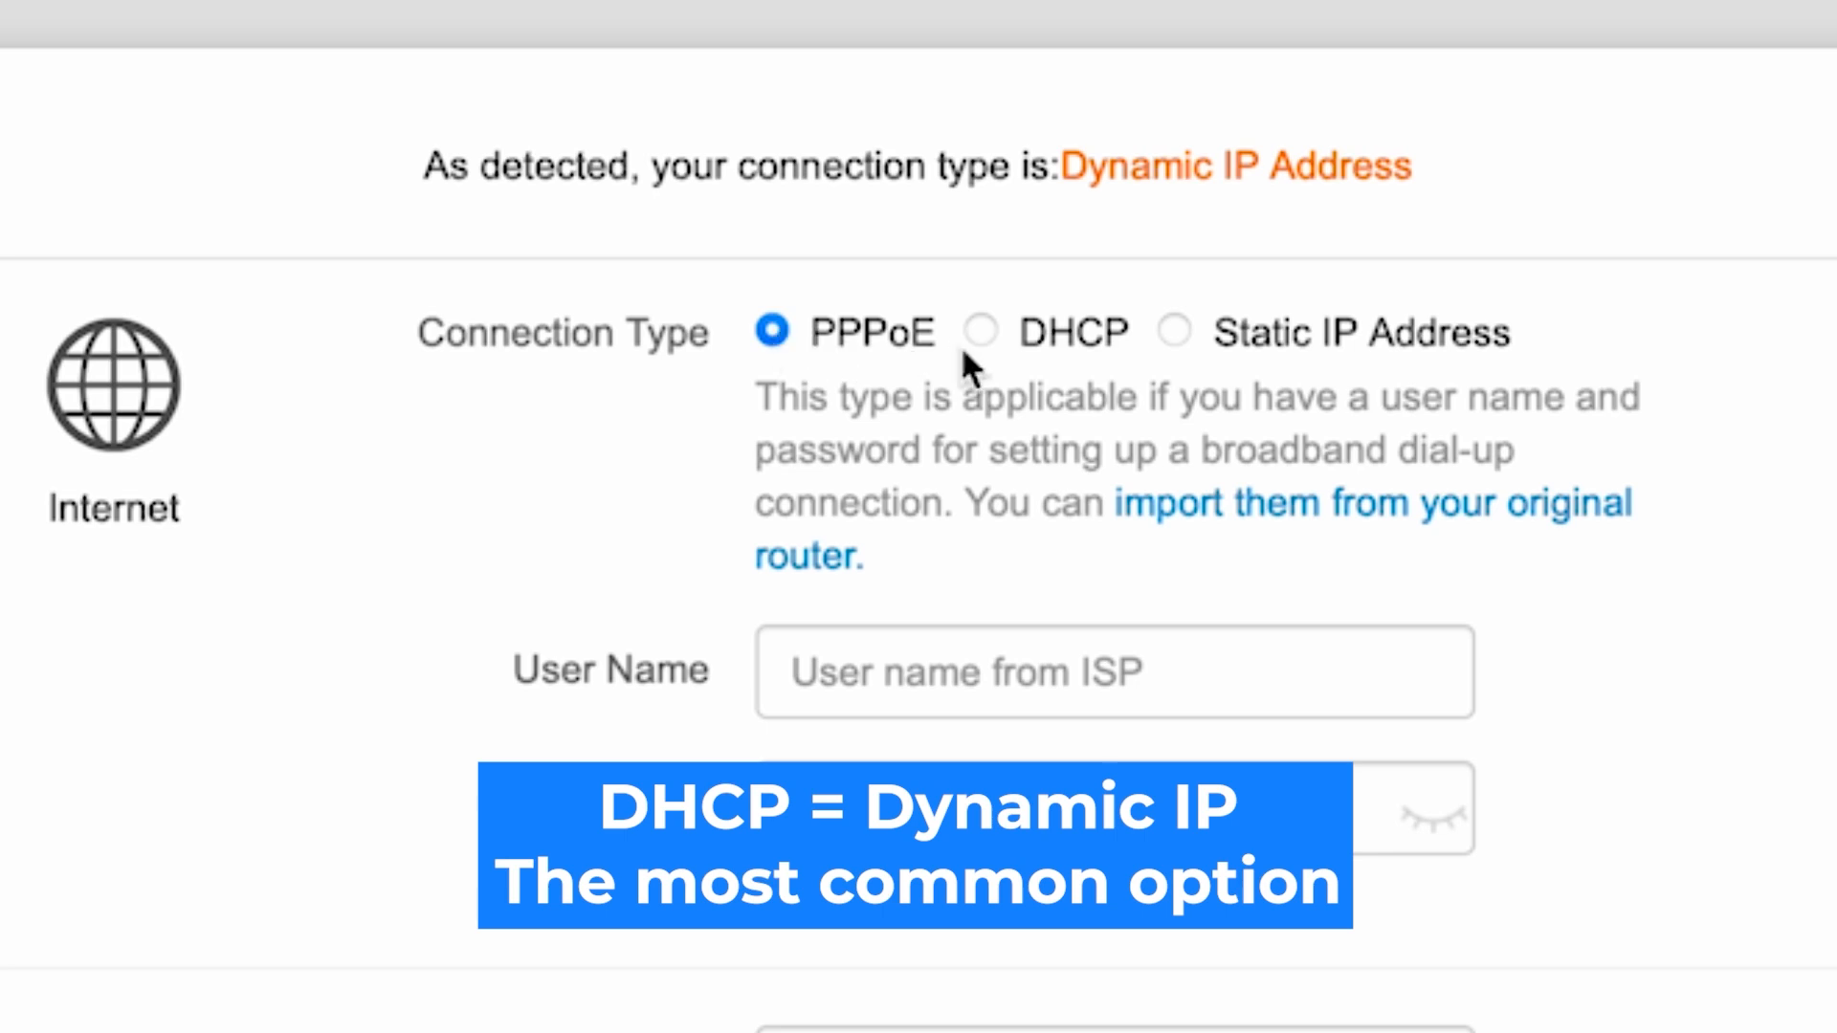
left_click(983, 333)
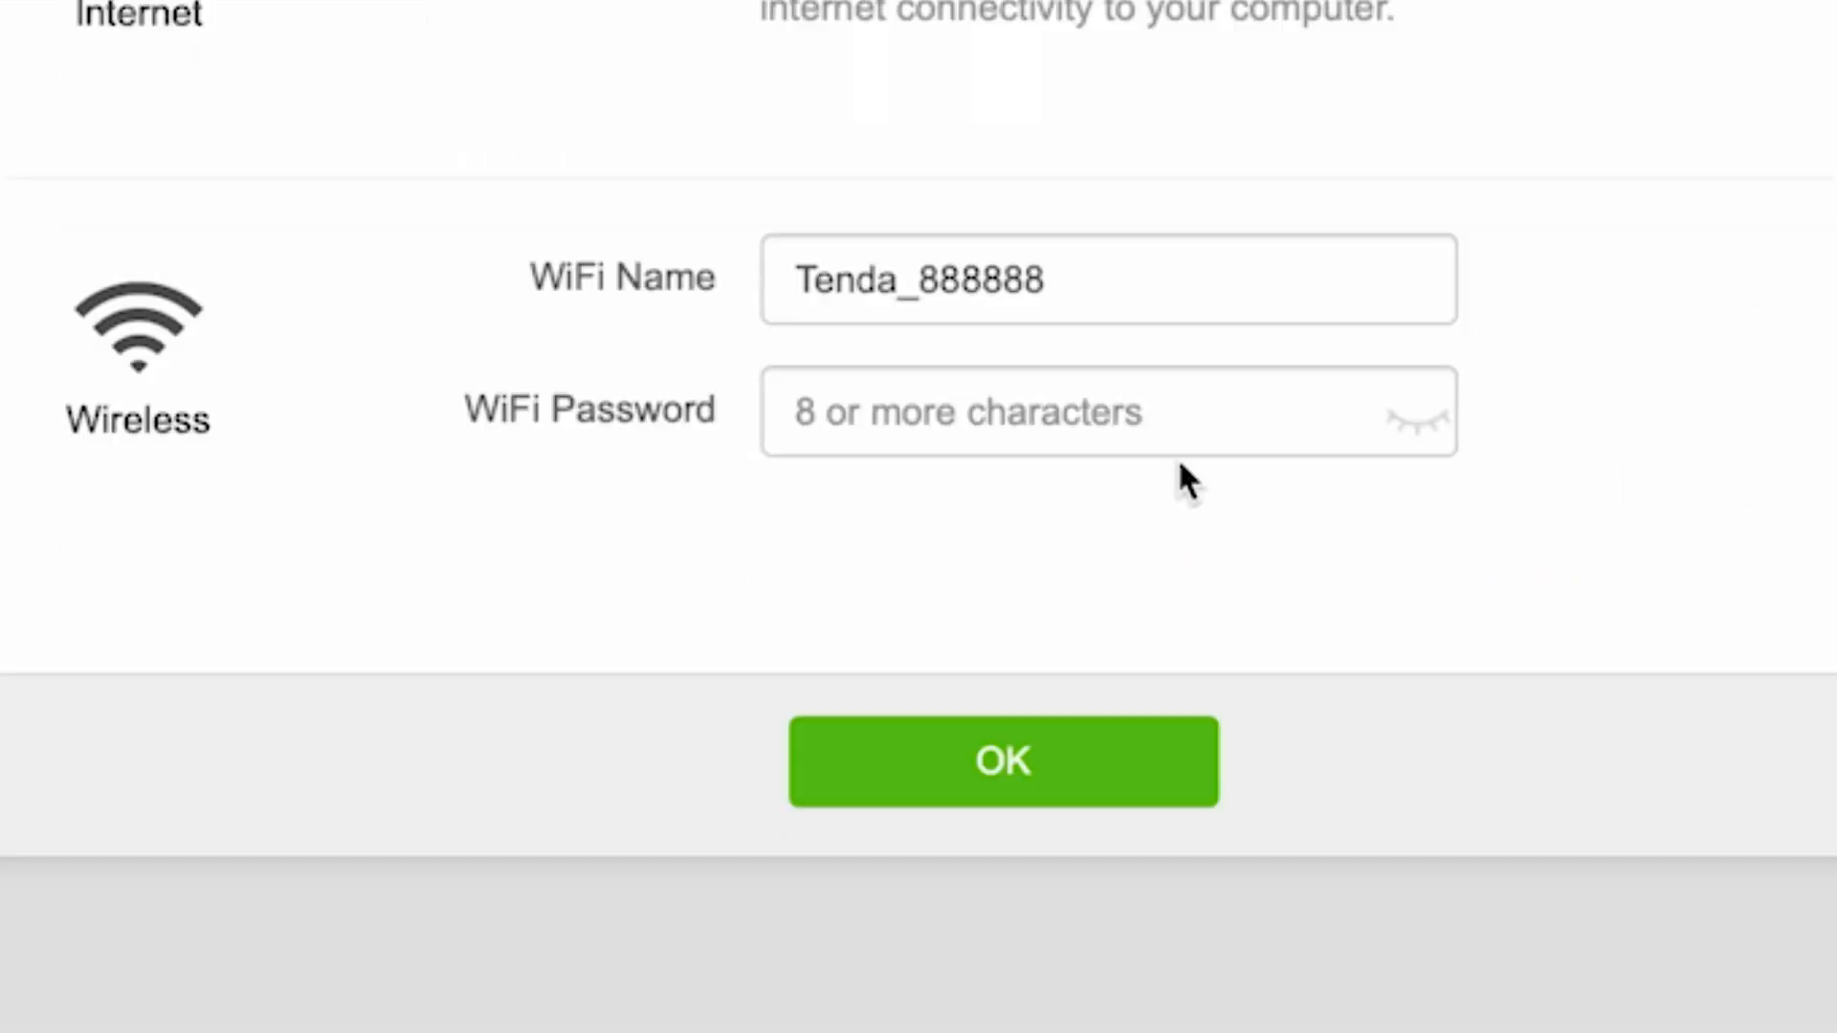
Enter a new WiFi password for the wireless network, reveal it for checking, and save the setup
left_click(1053, 427)
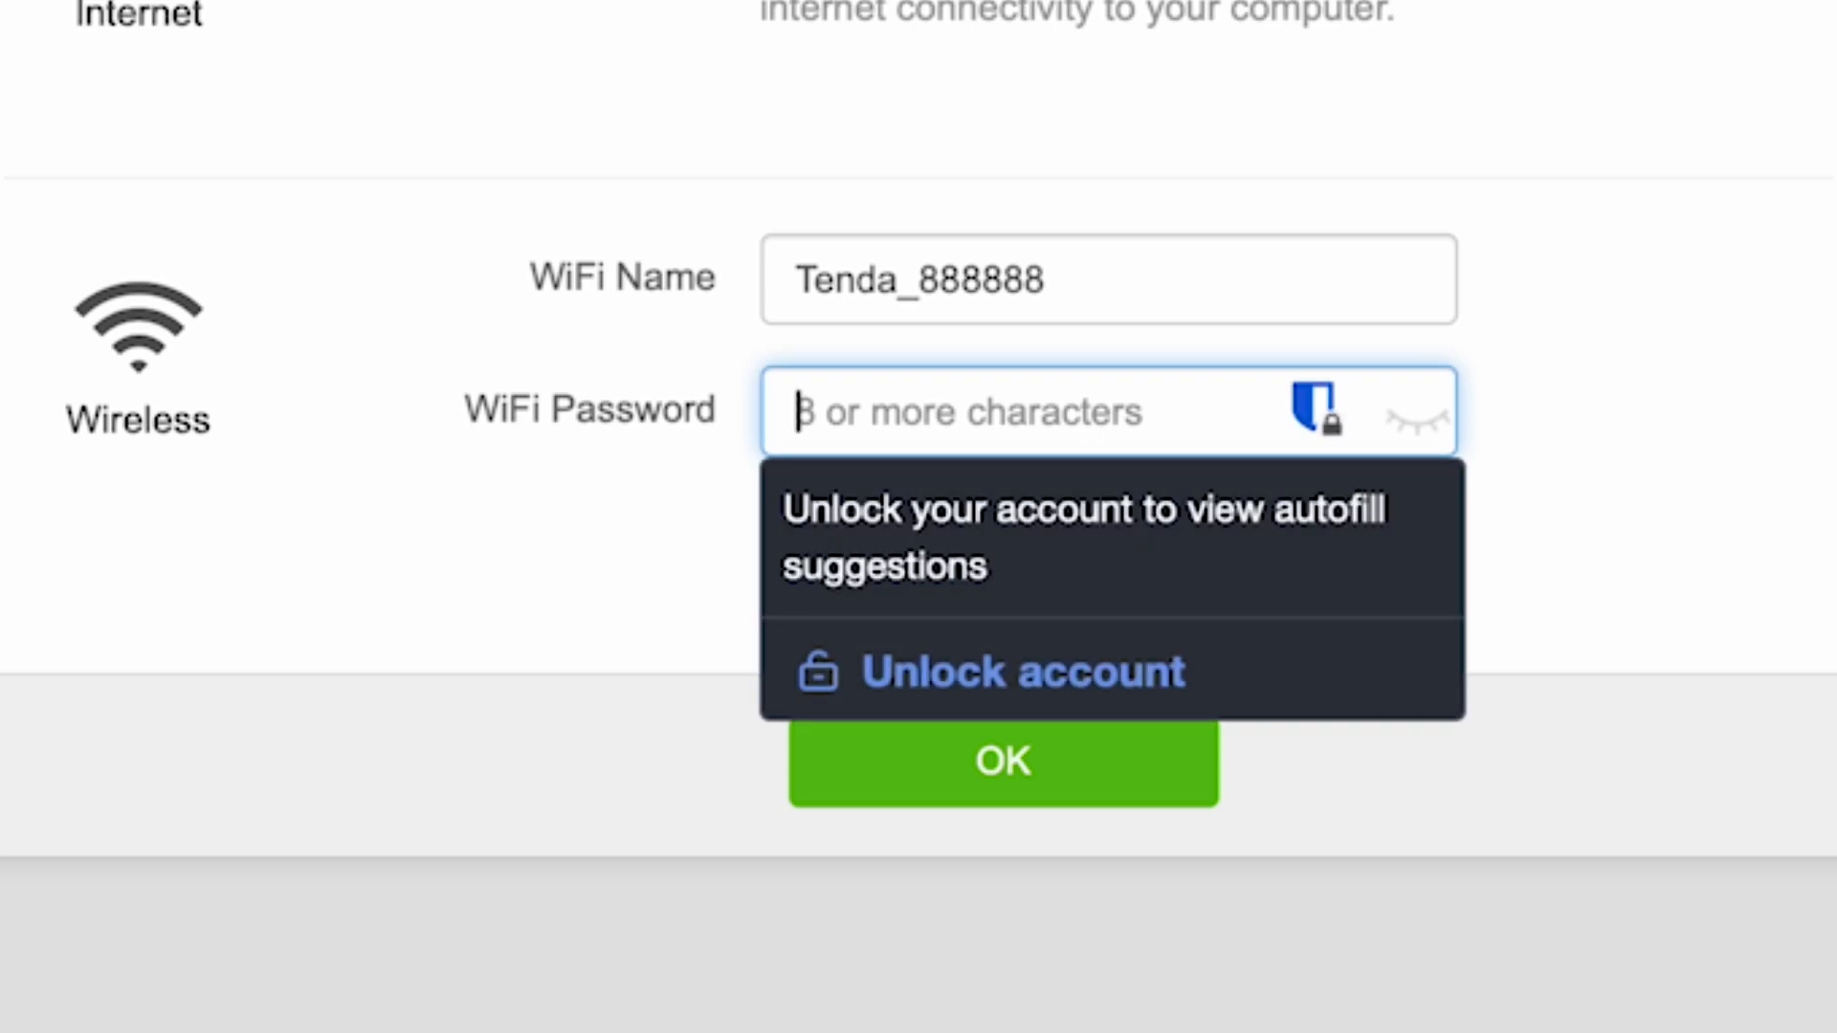
type("••••••••")
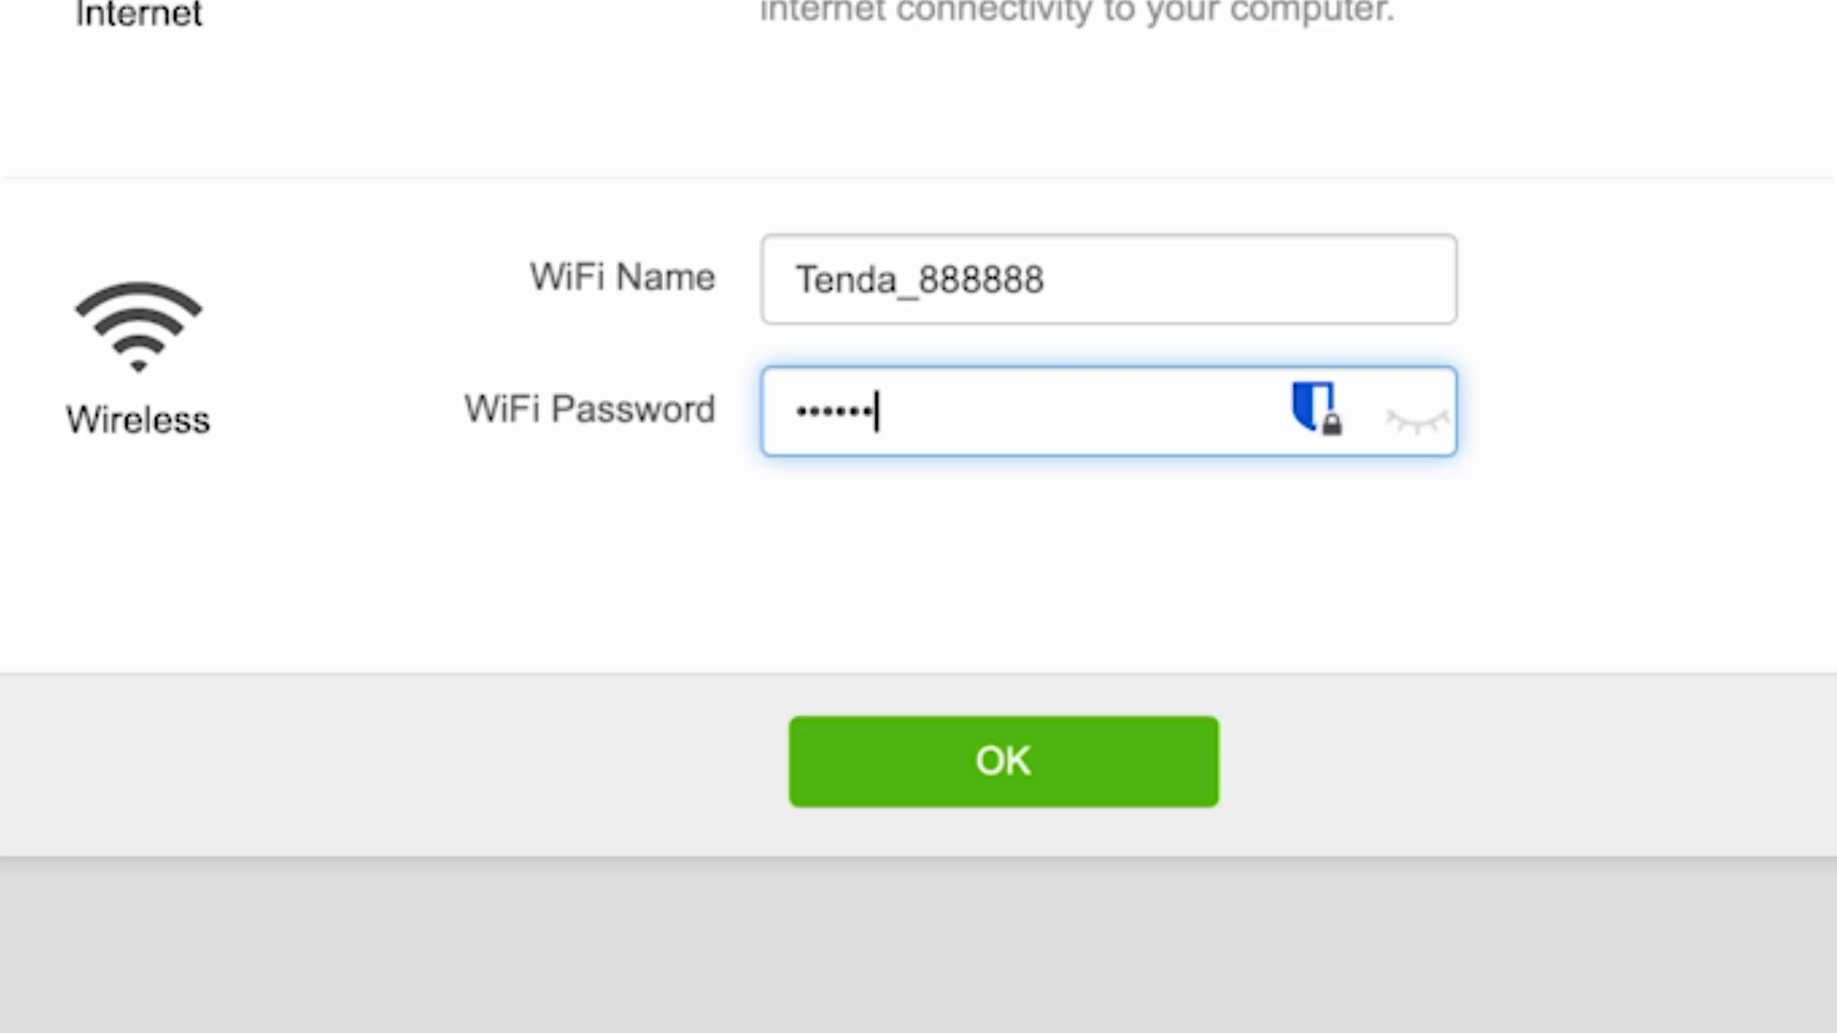
type("9")
left_click(1420, 421)
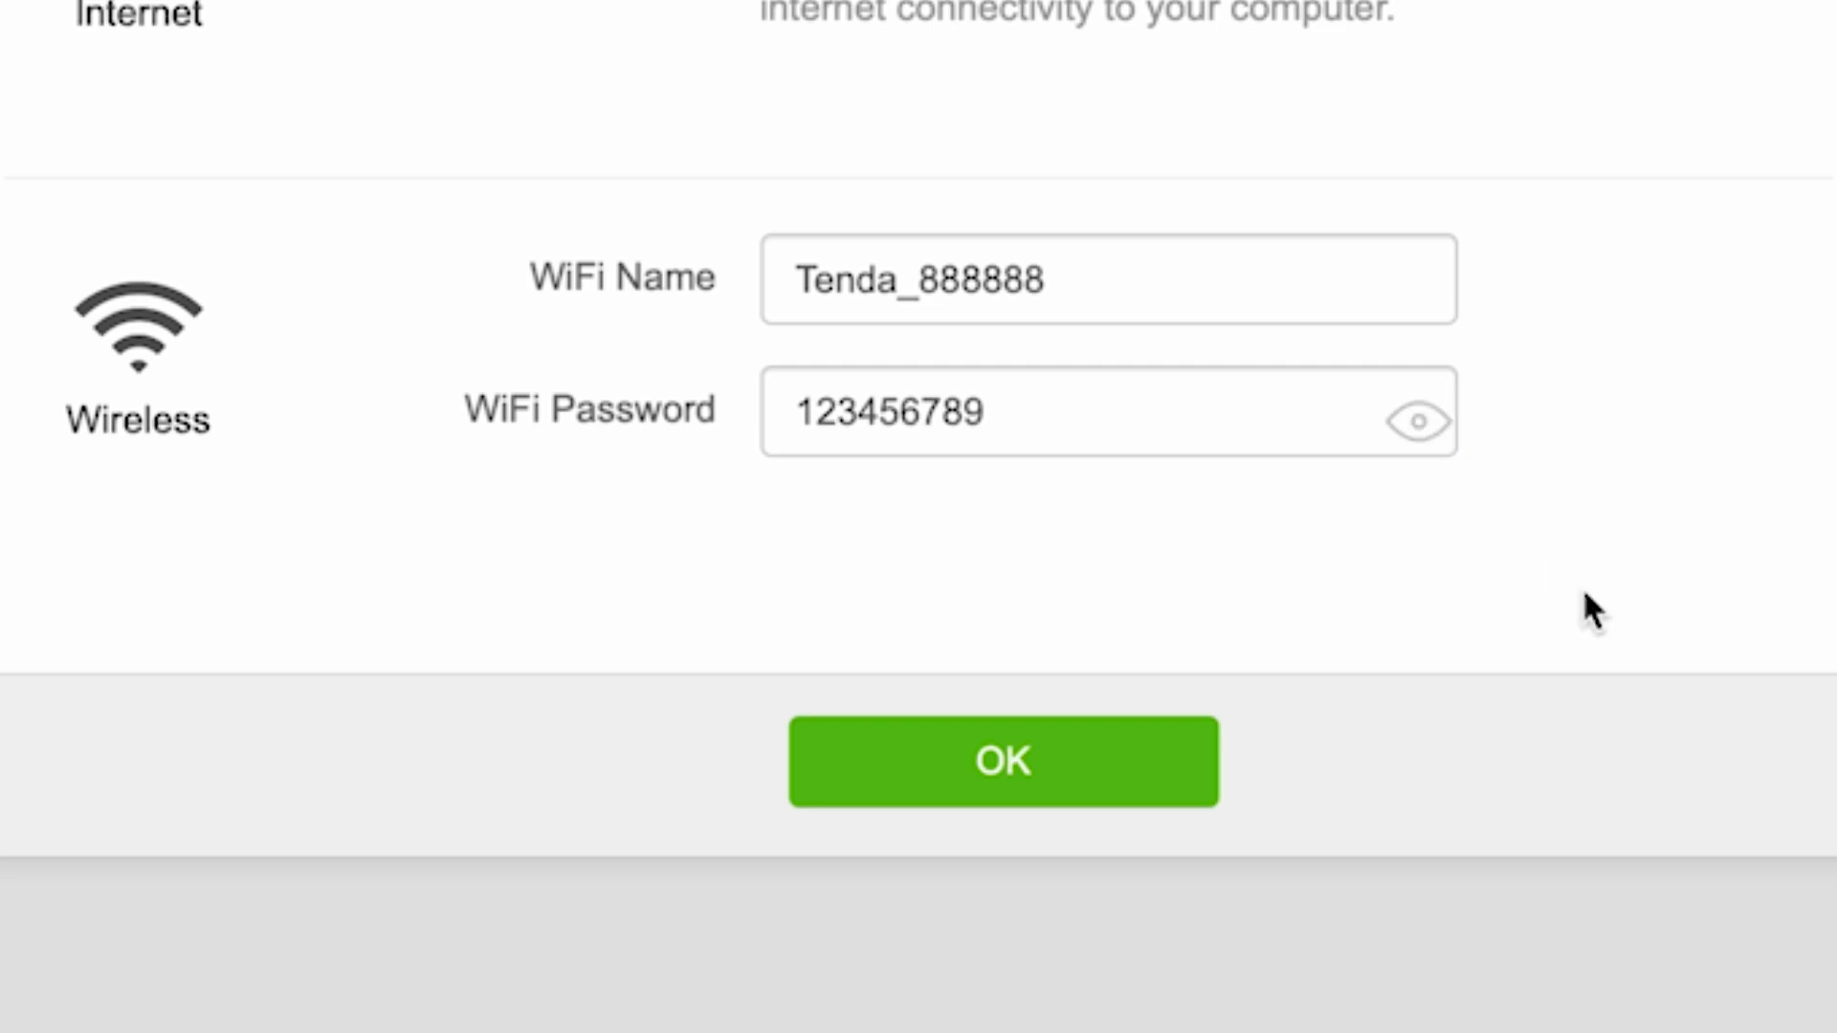
left_click(1001, 783)
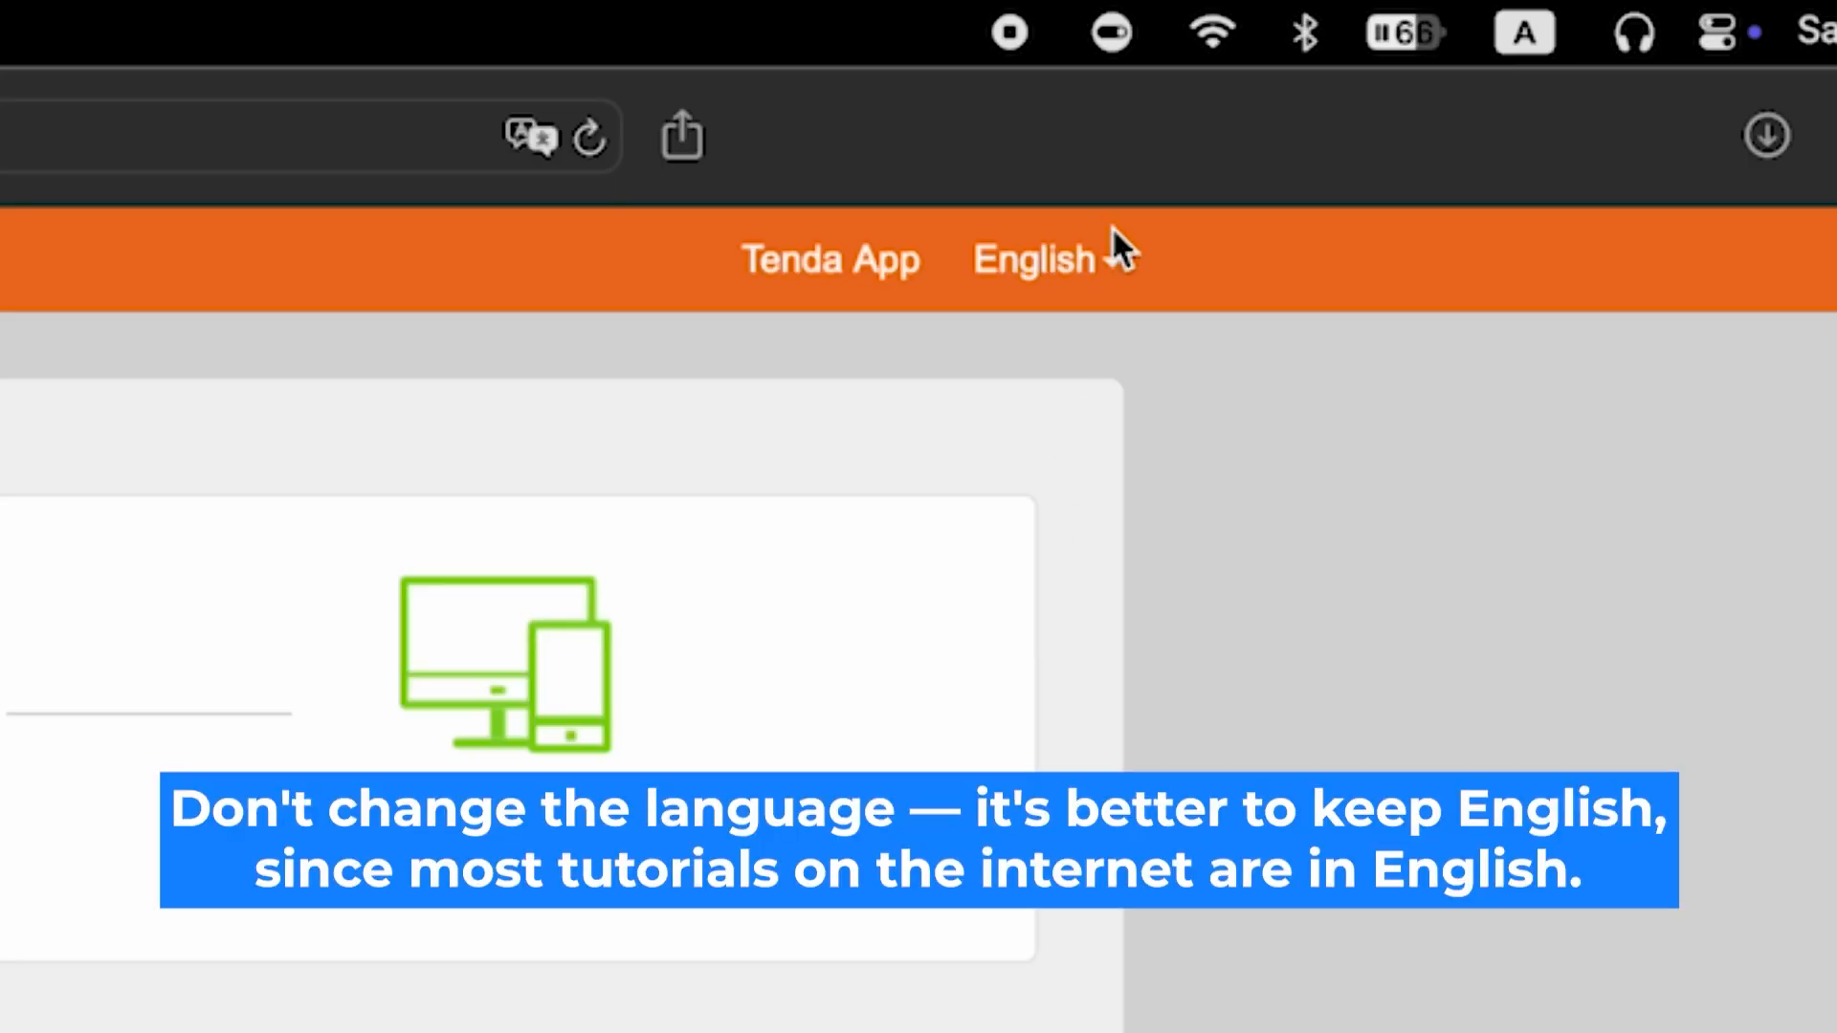
left_click(1110, 259)
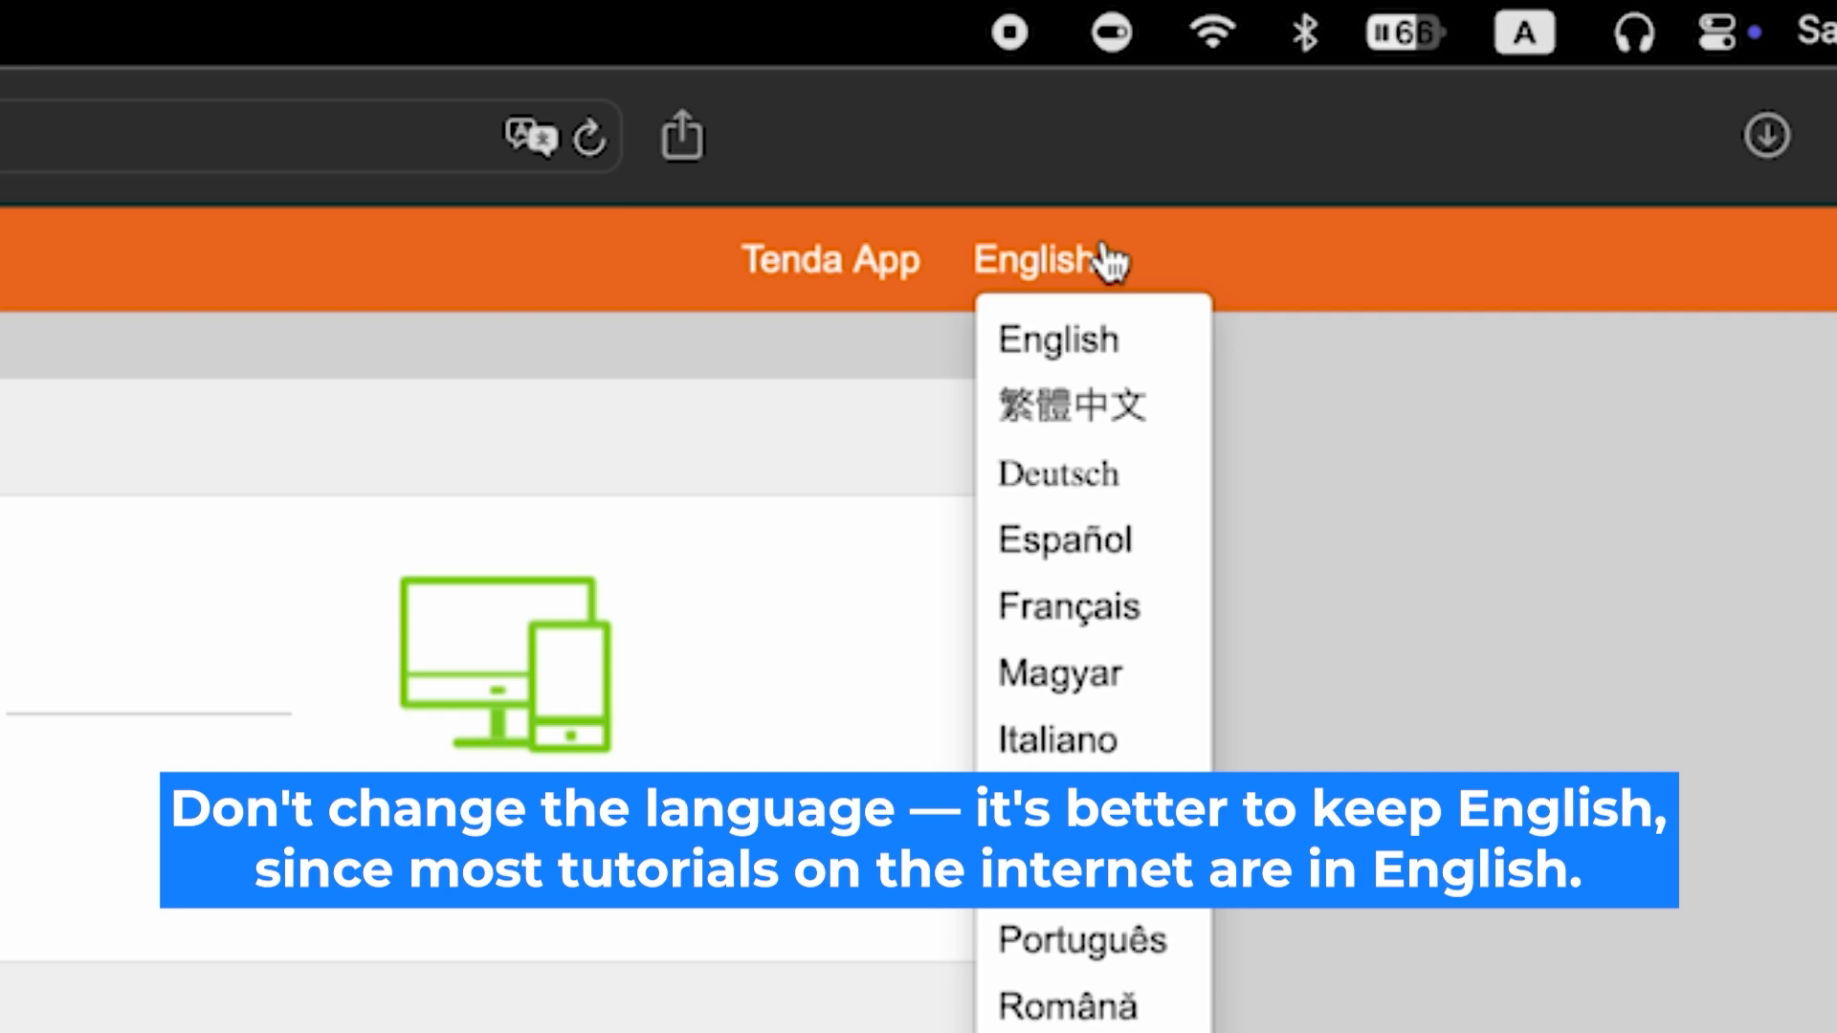
left_click(1110, 259)
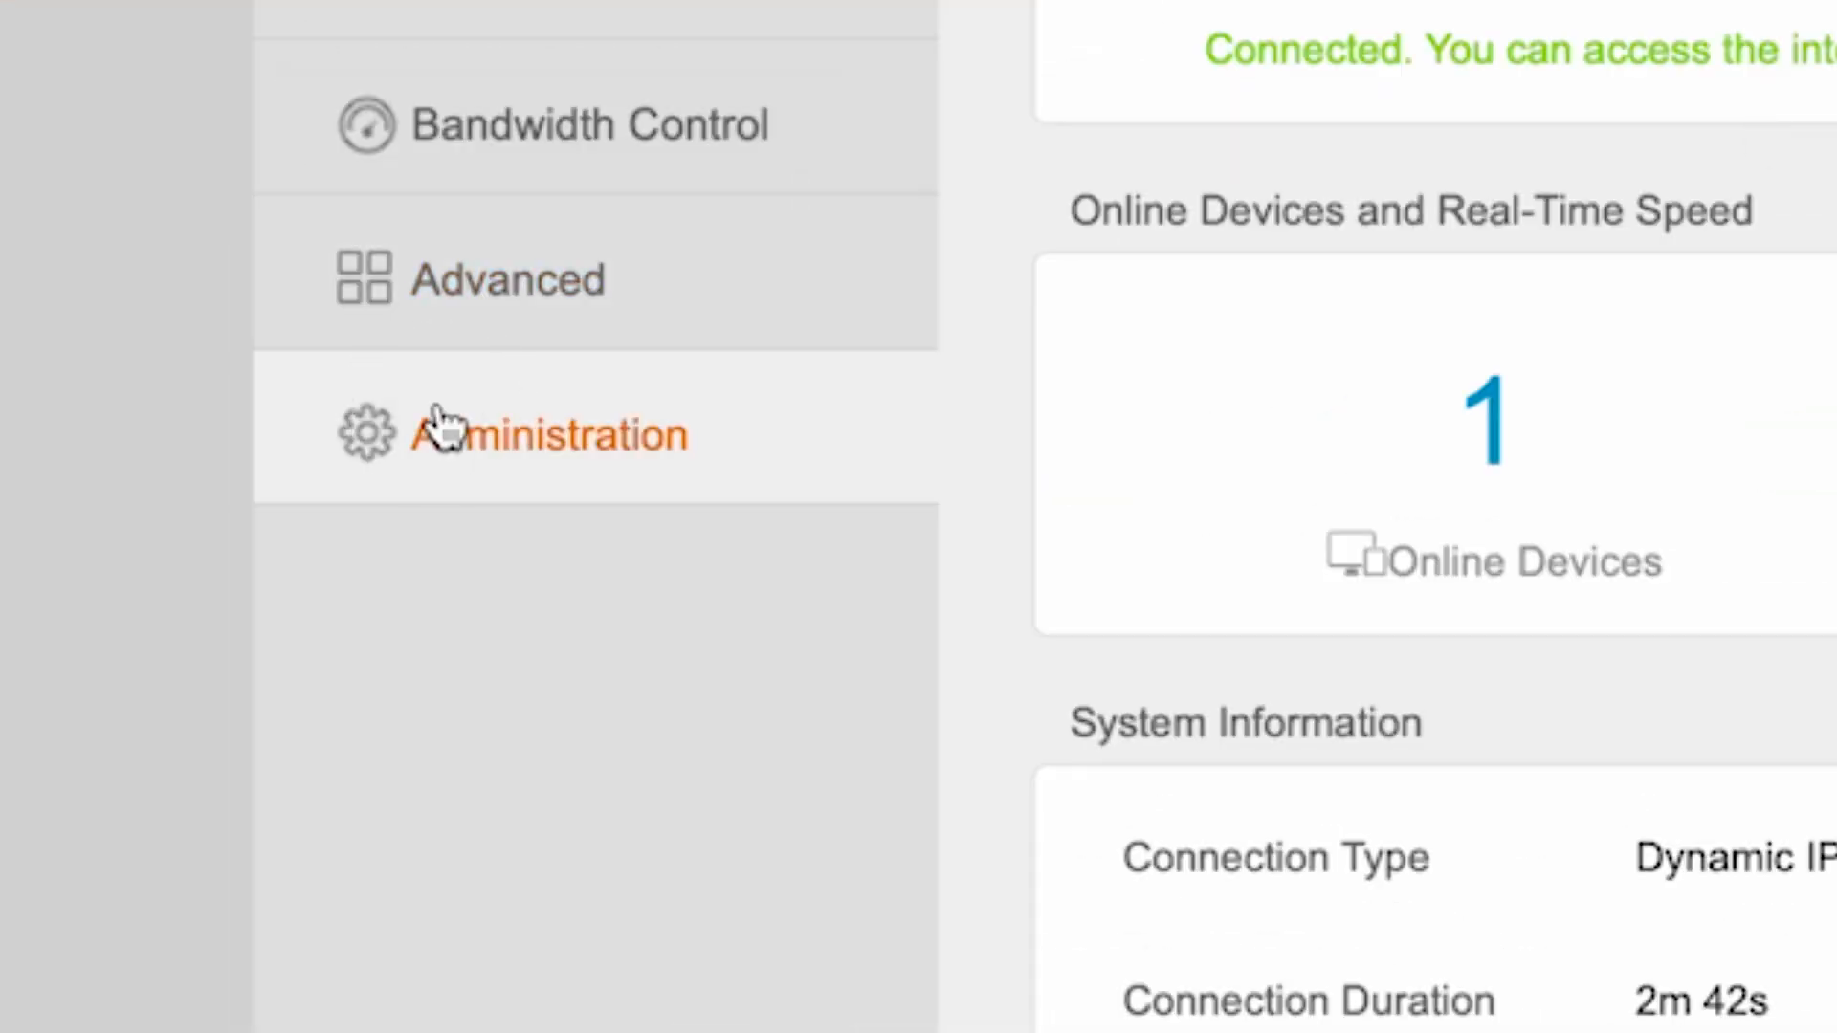
Run an online firmware upgrade check from the router's administration settings and close the upgrade dialog
left_click(444, 422)
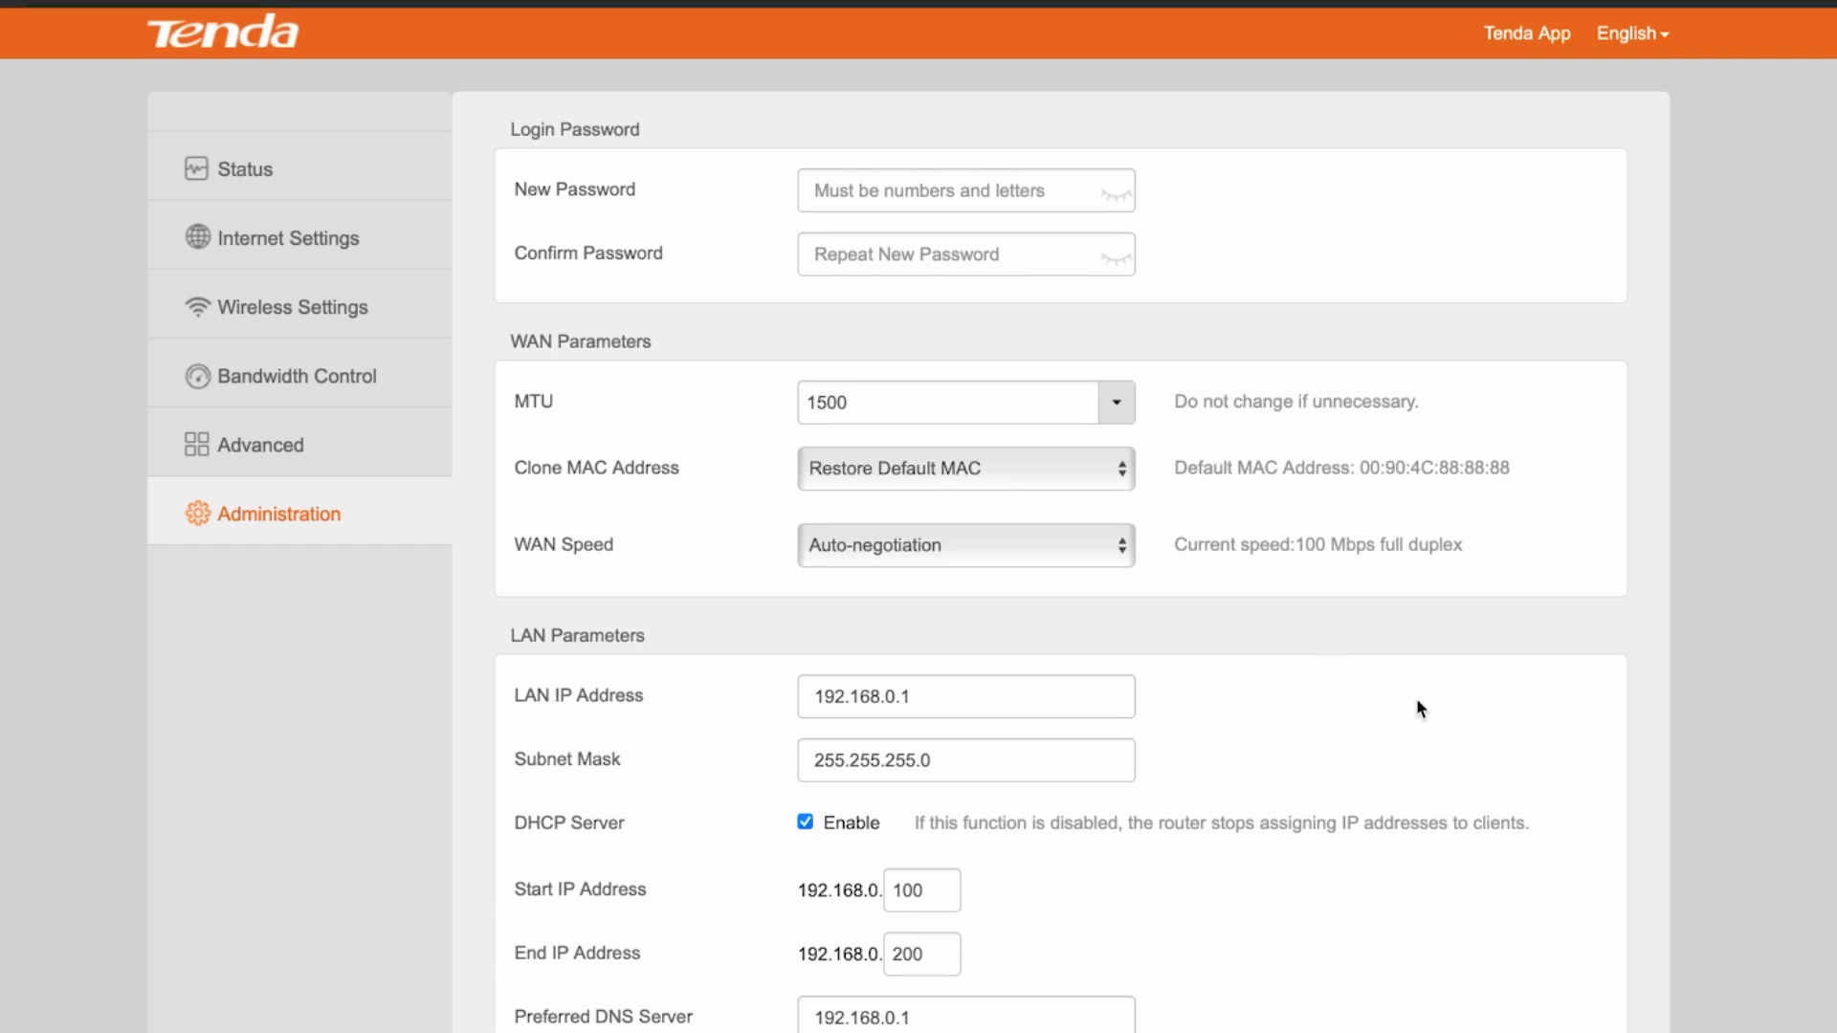
scroll(1416, 705, "down", 10)
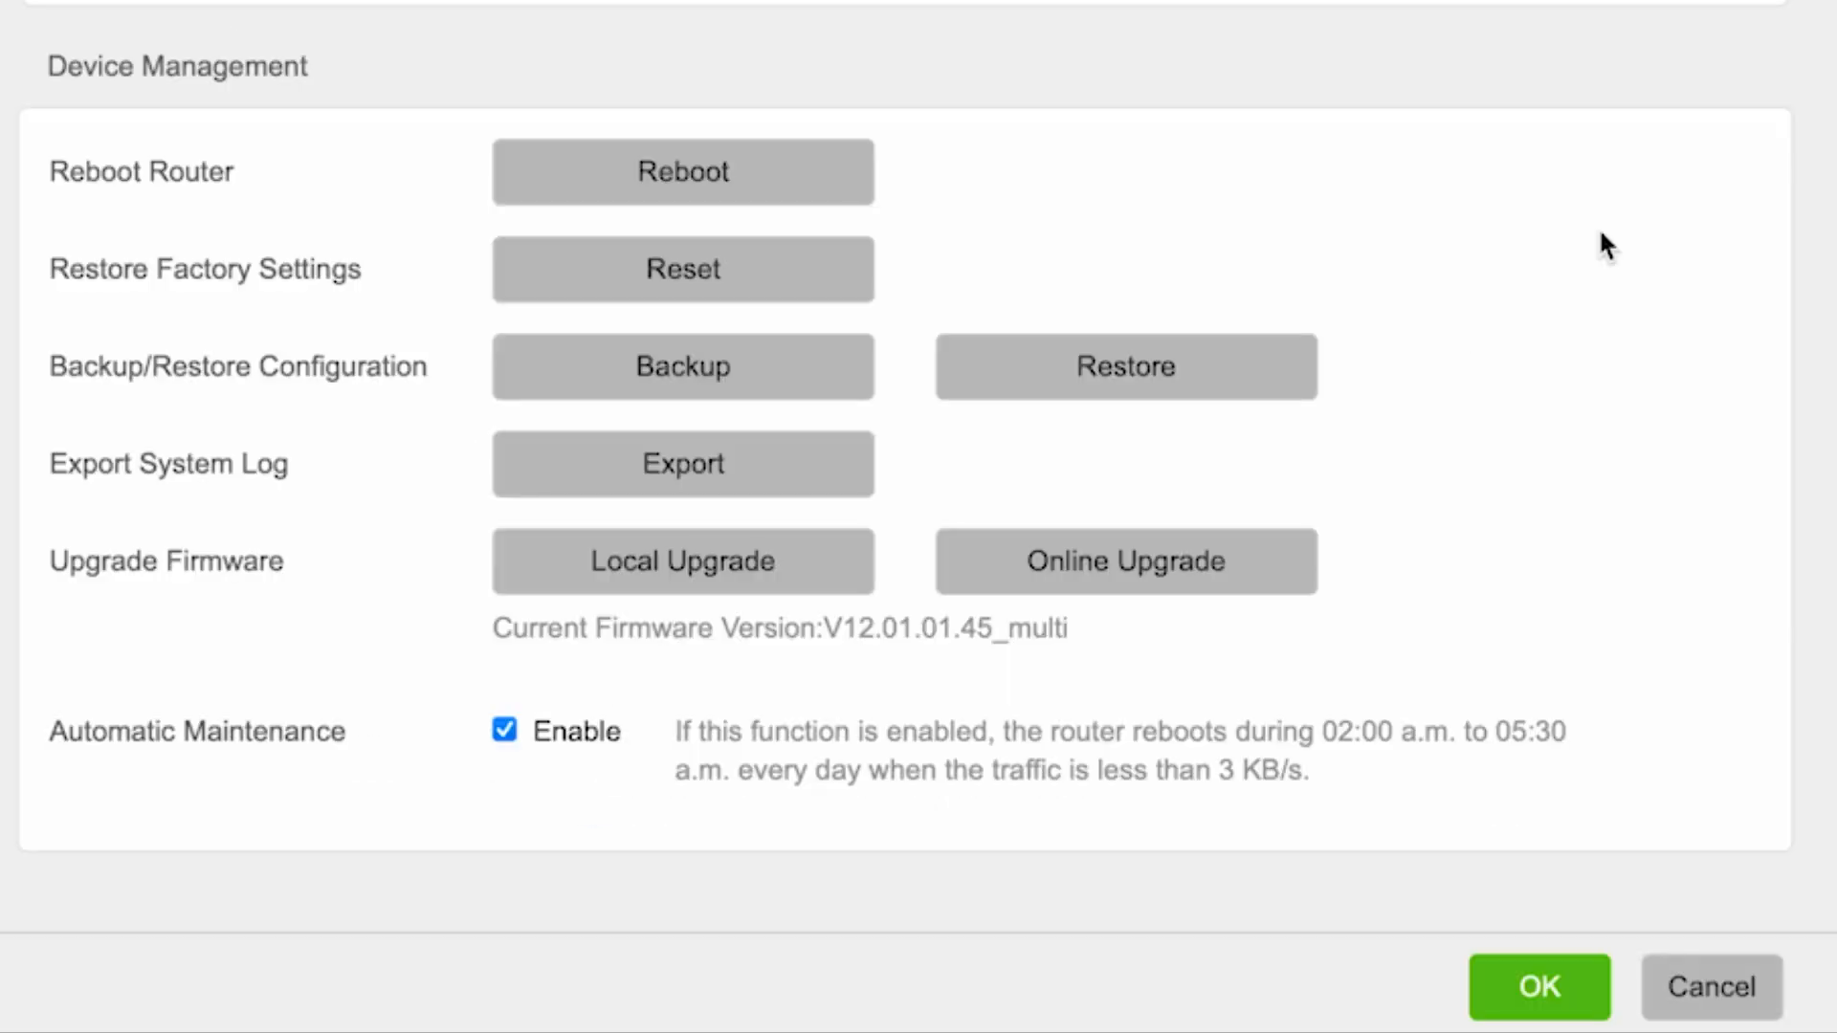
left_click(1194, 565)
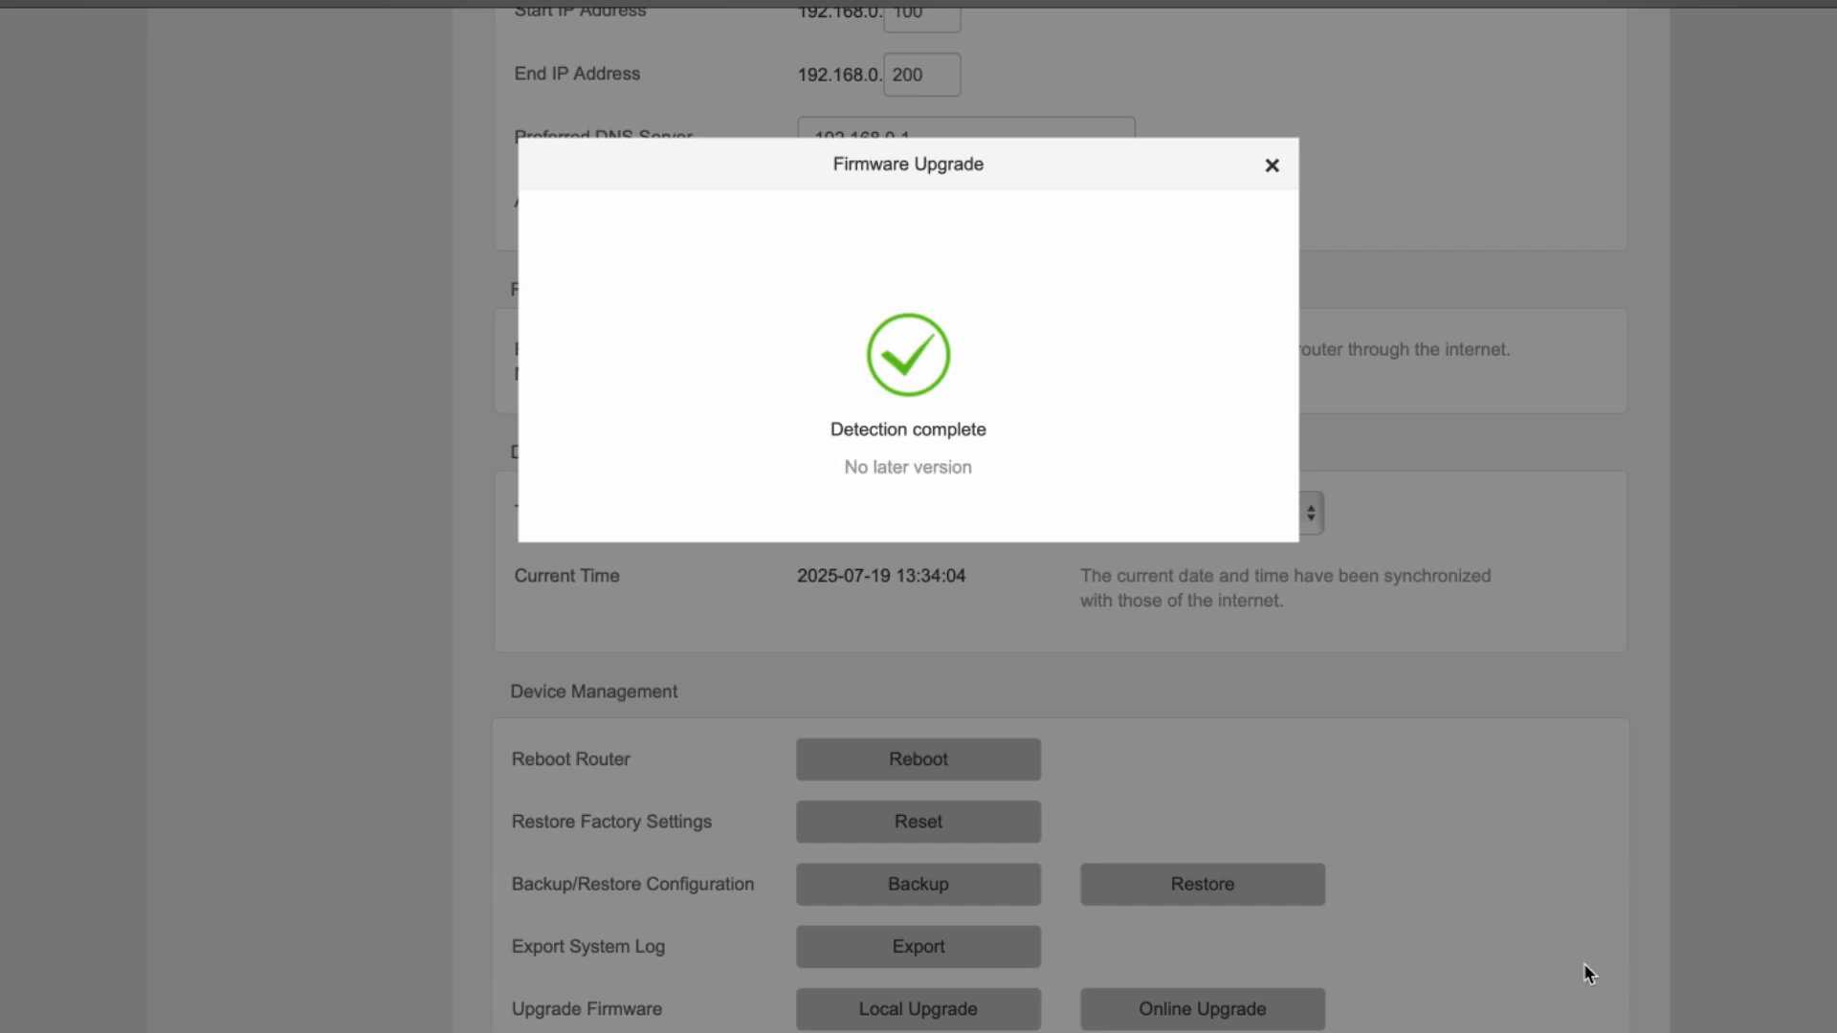
left_click(1272, 167)
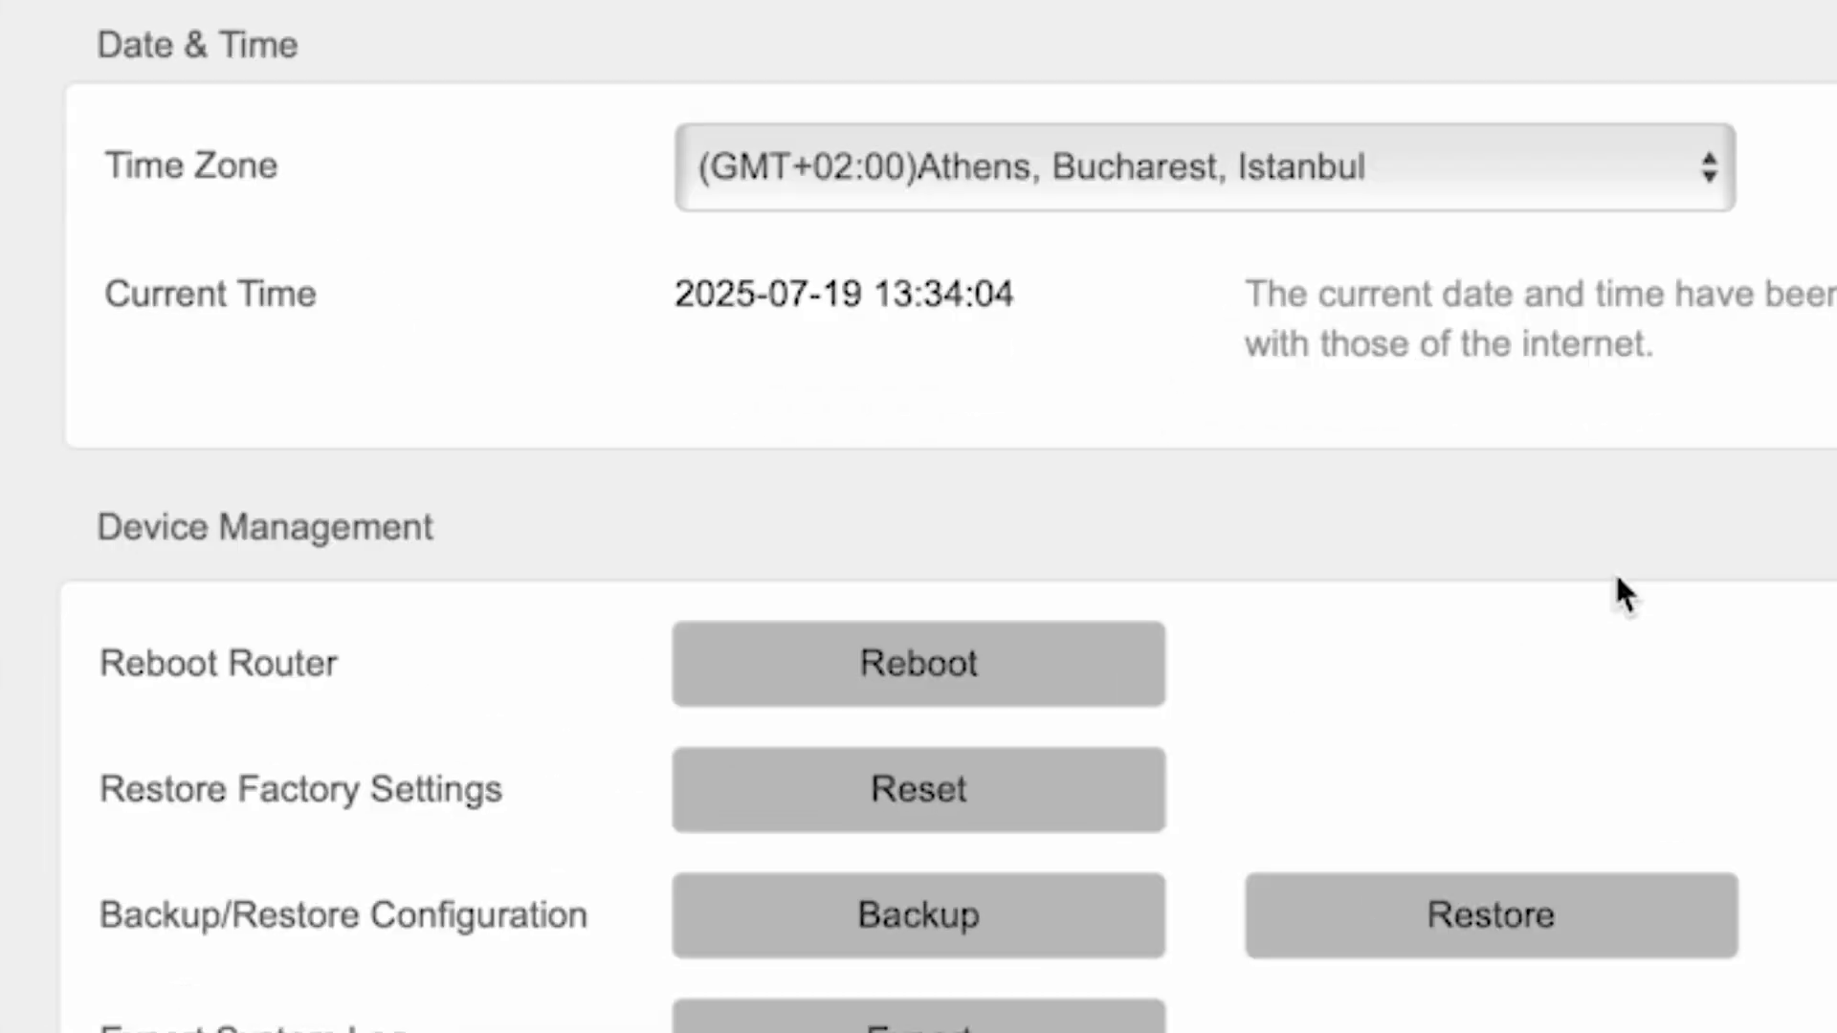
Reboot the router from its device management settings and confirm the reboot
left_click(980, 682)
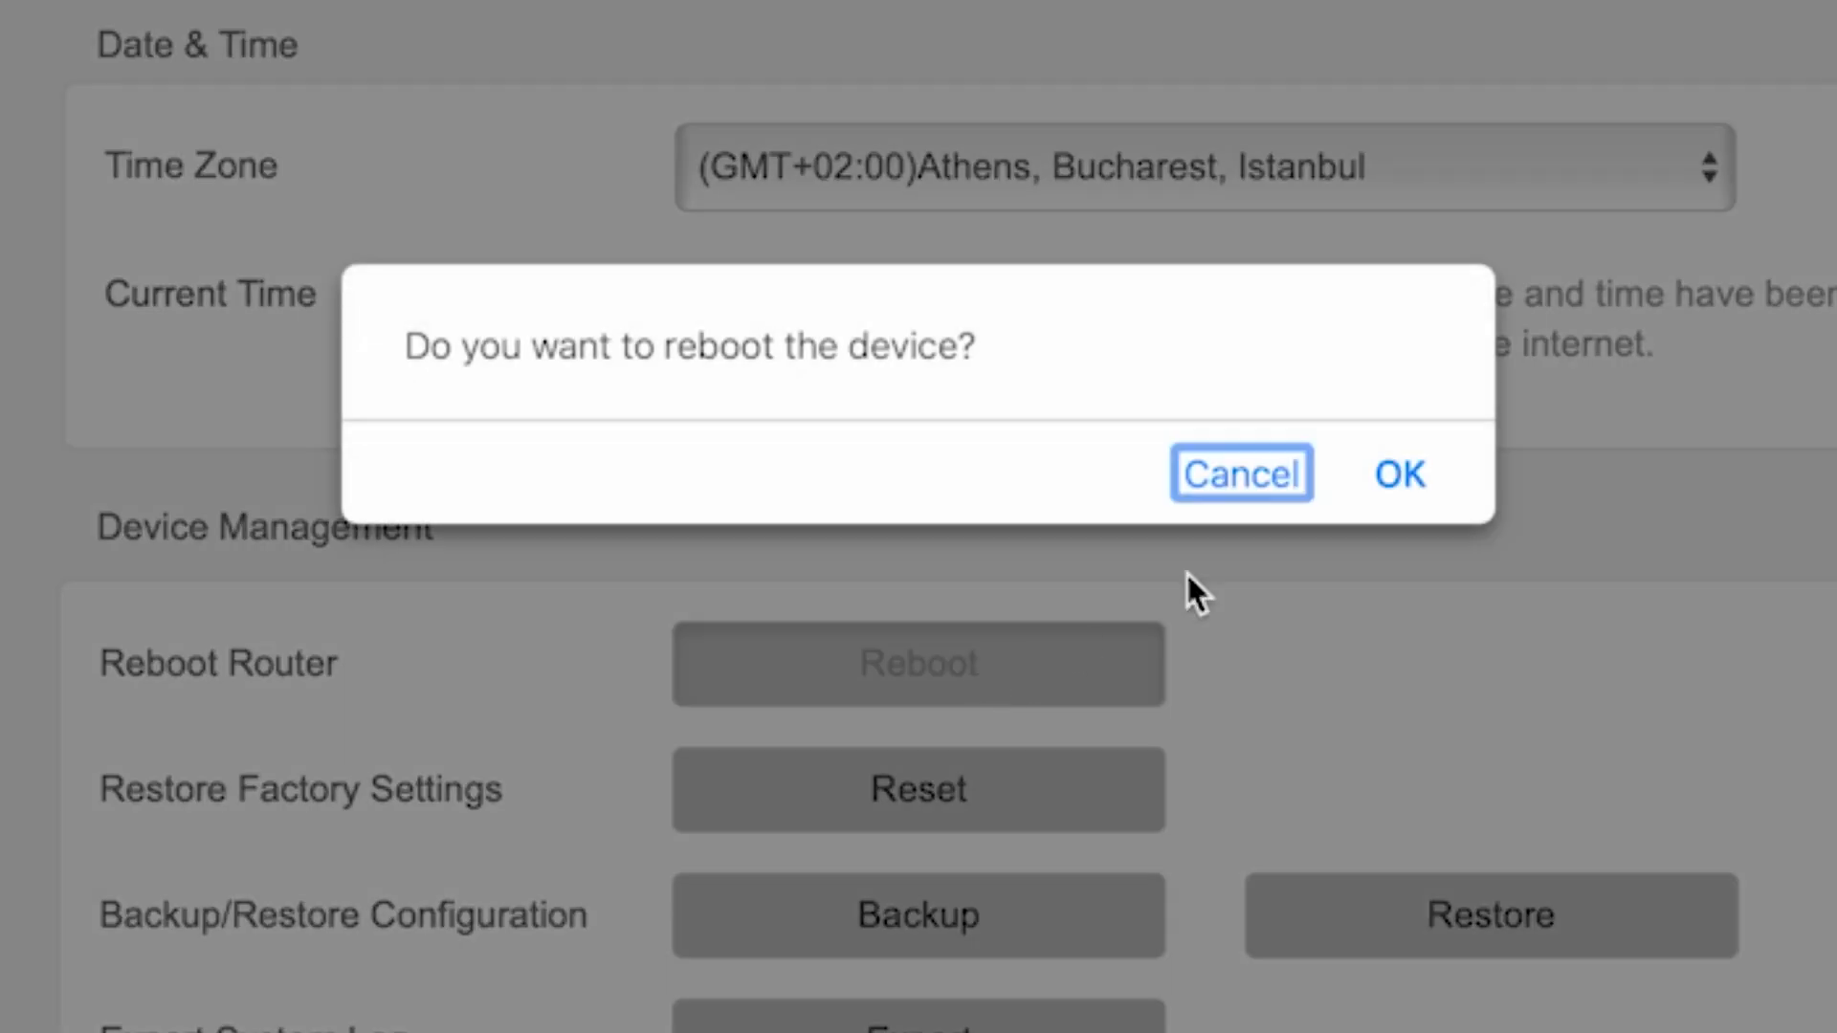
left_click(1398, 475)
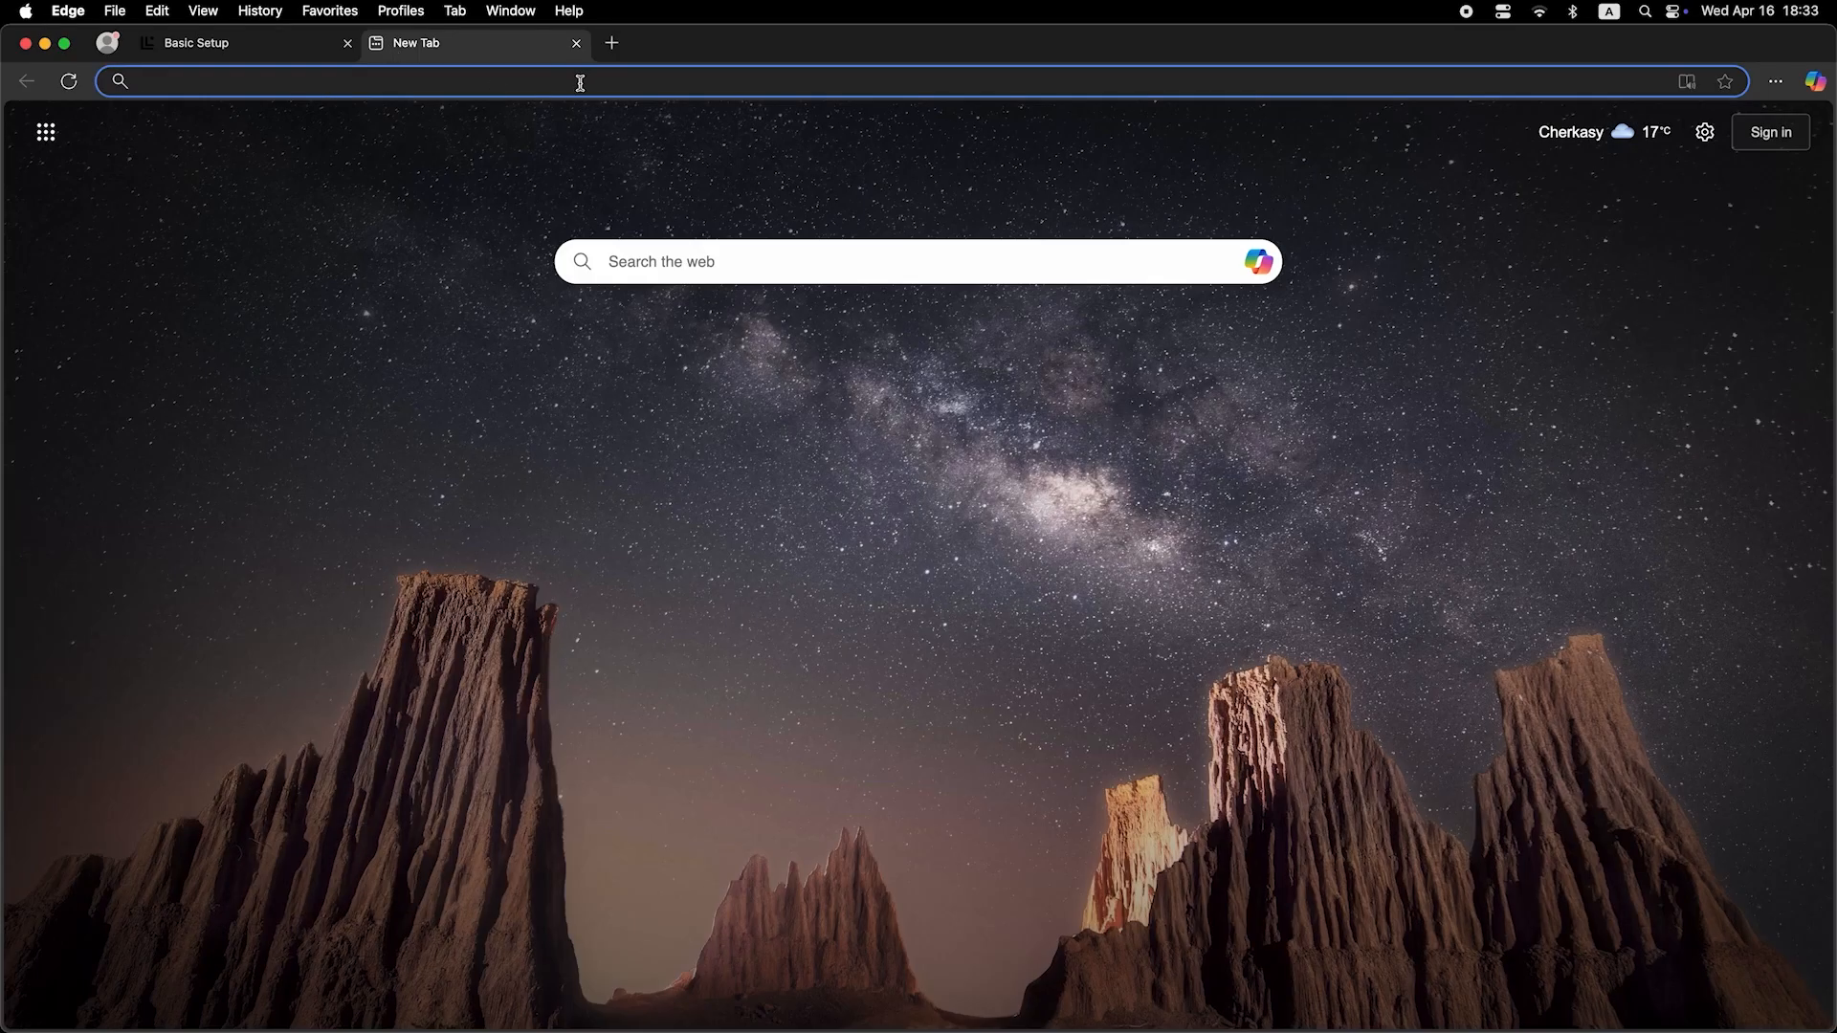
Test internet access in a new browser tab by searching the web for "dfdfdf"
left_click(581, 79)
type("dfdfdf")
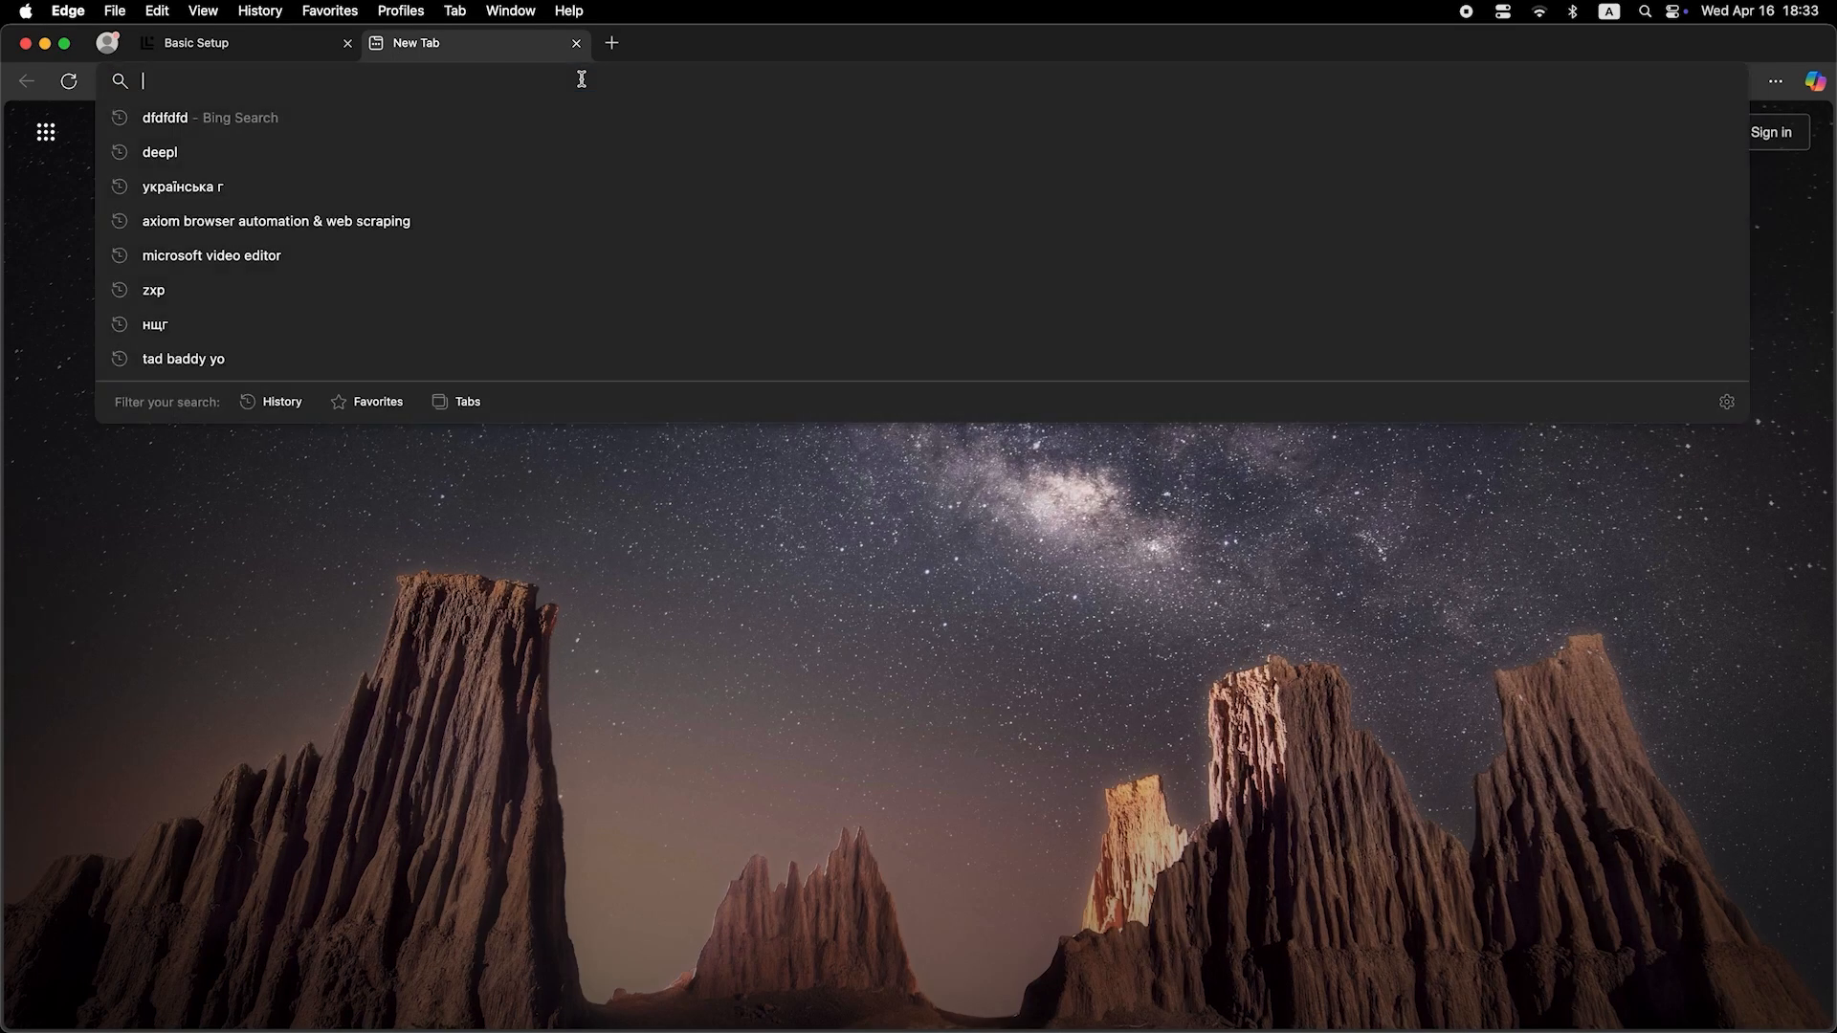
key("Return")
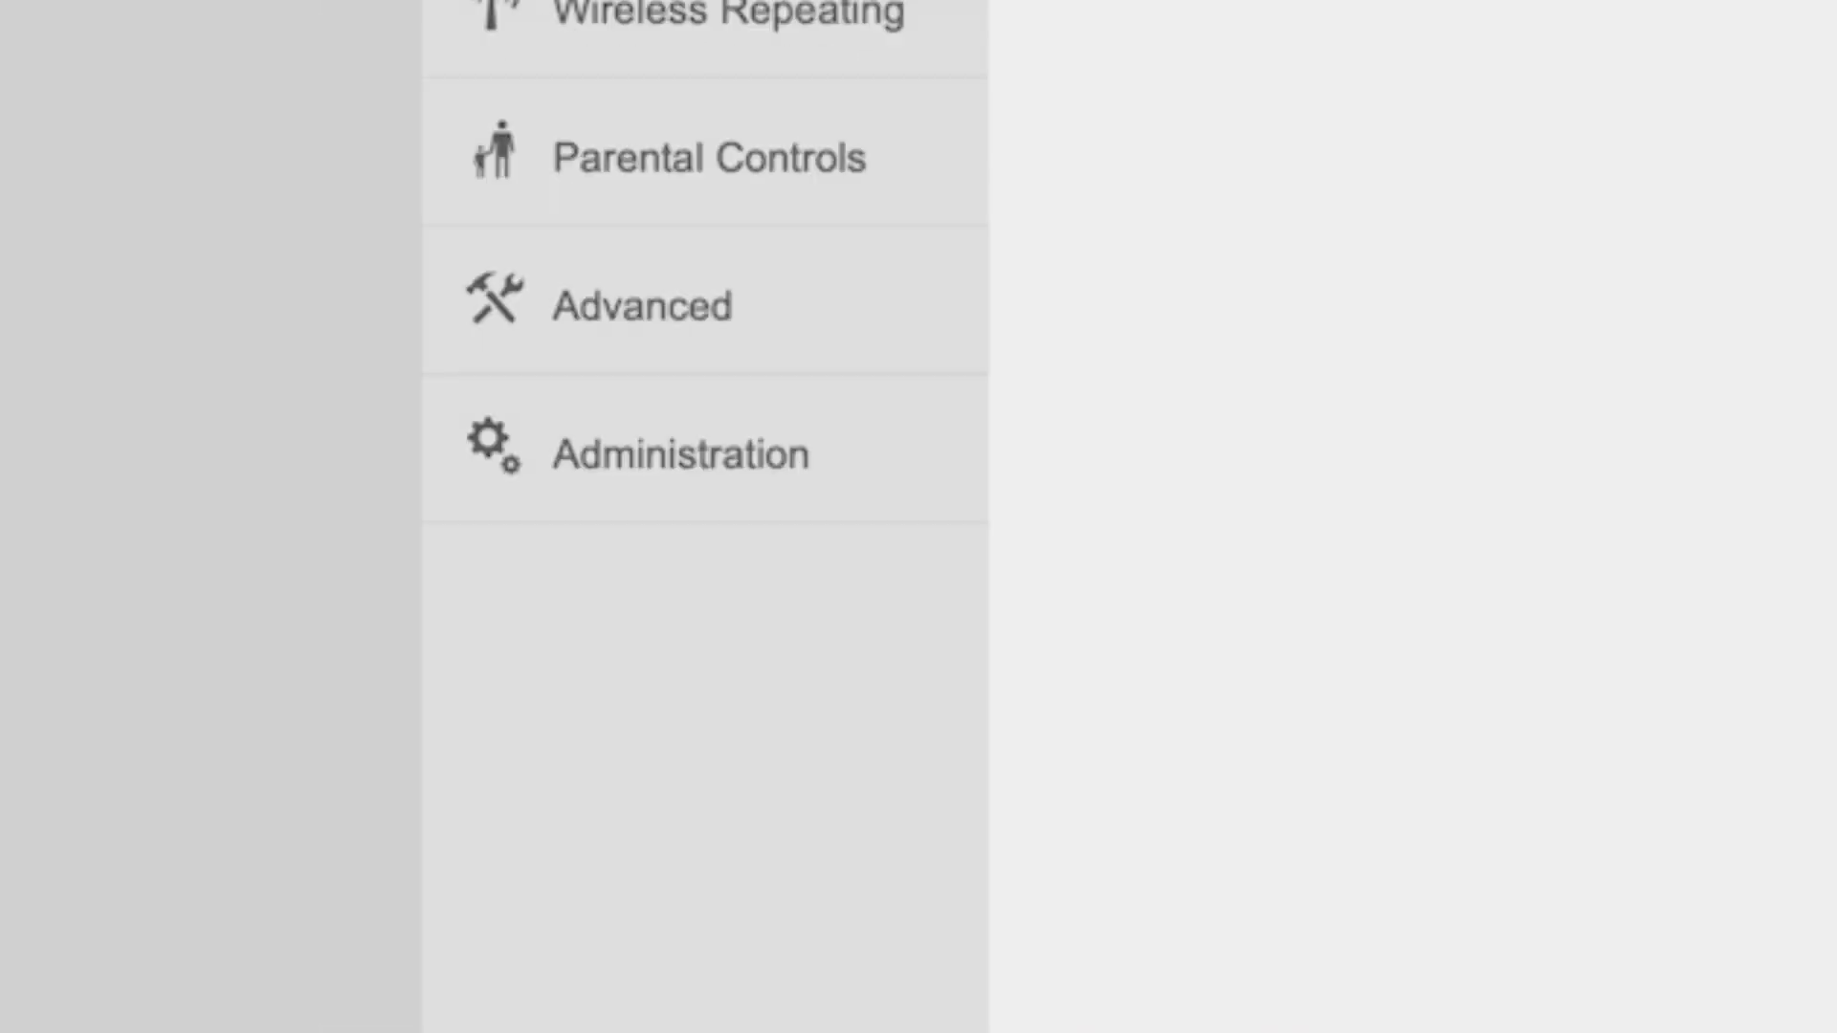
Set Clone MAC to Clone Local Host's MAC in the router's administration WAN parameters and save
left_click(706, 451)
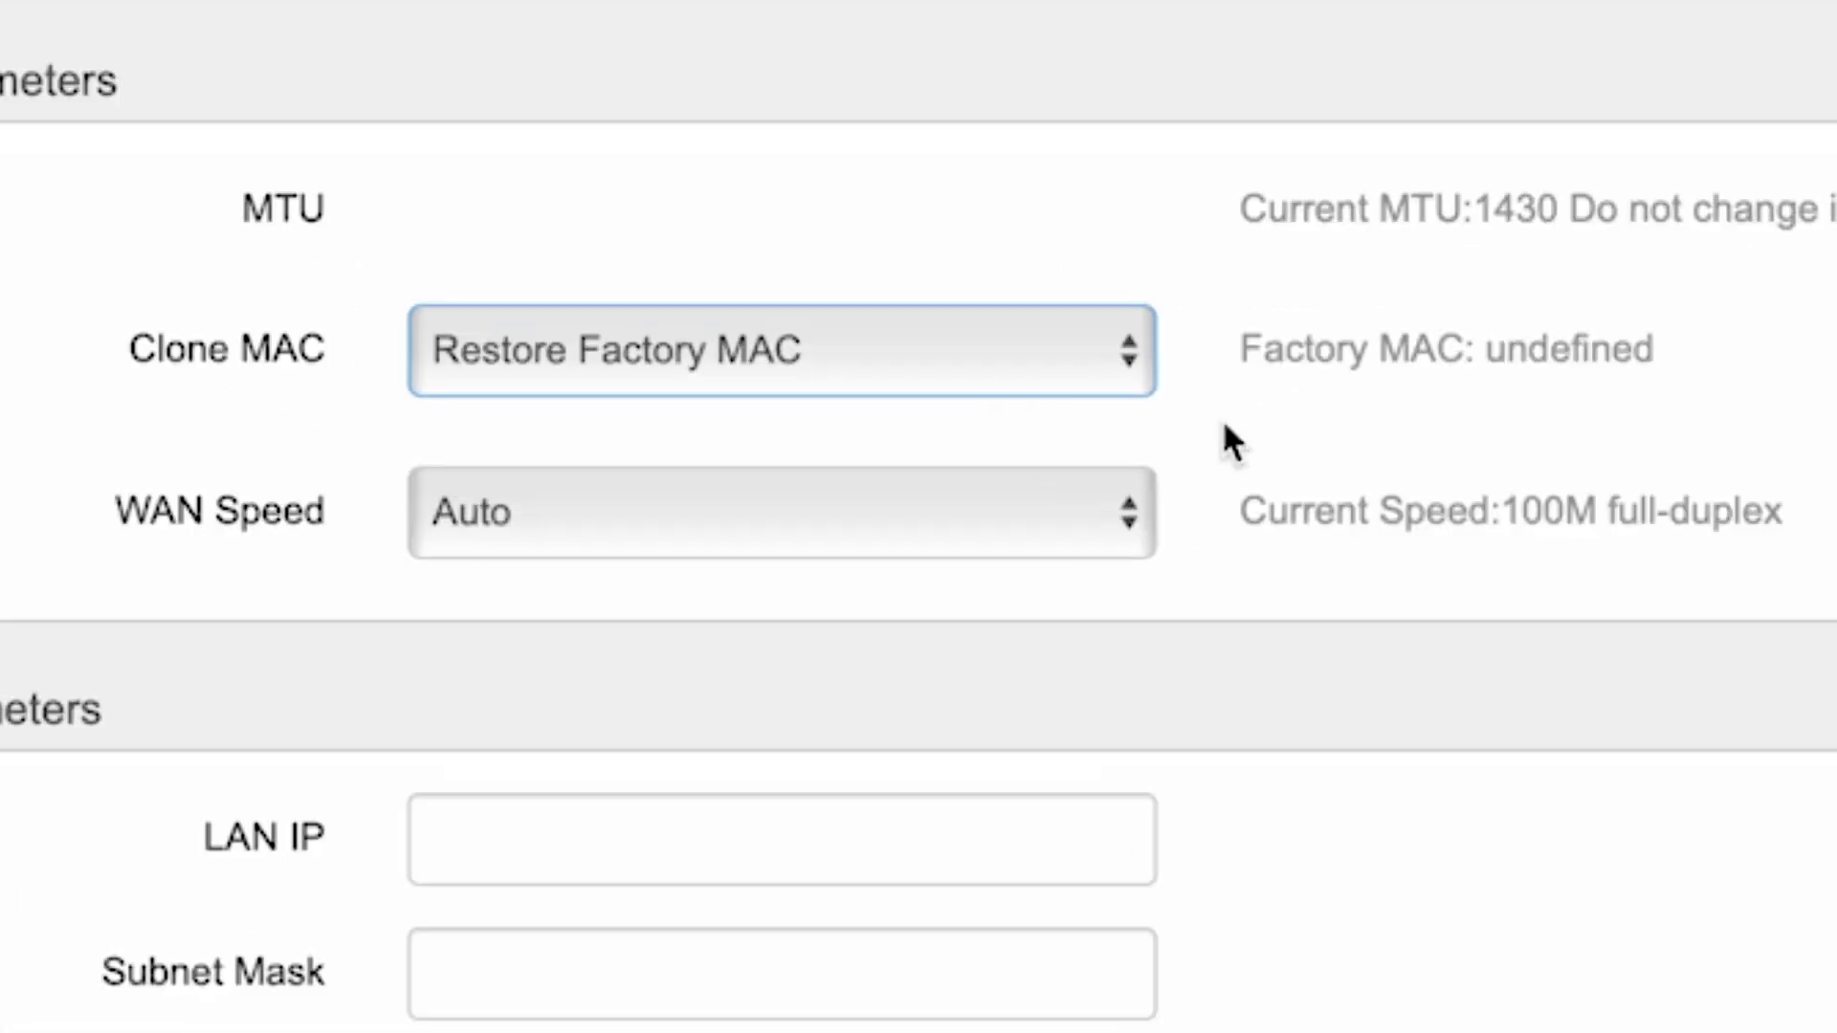
left_click(955, 366)
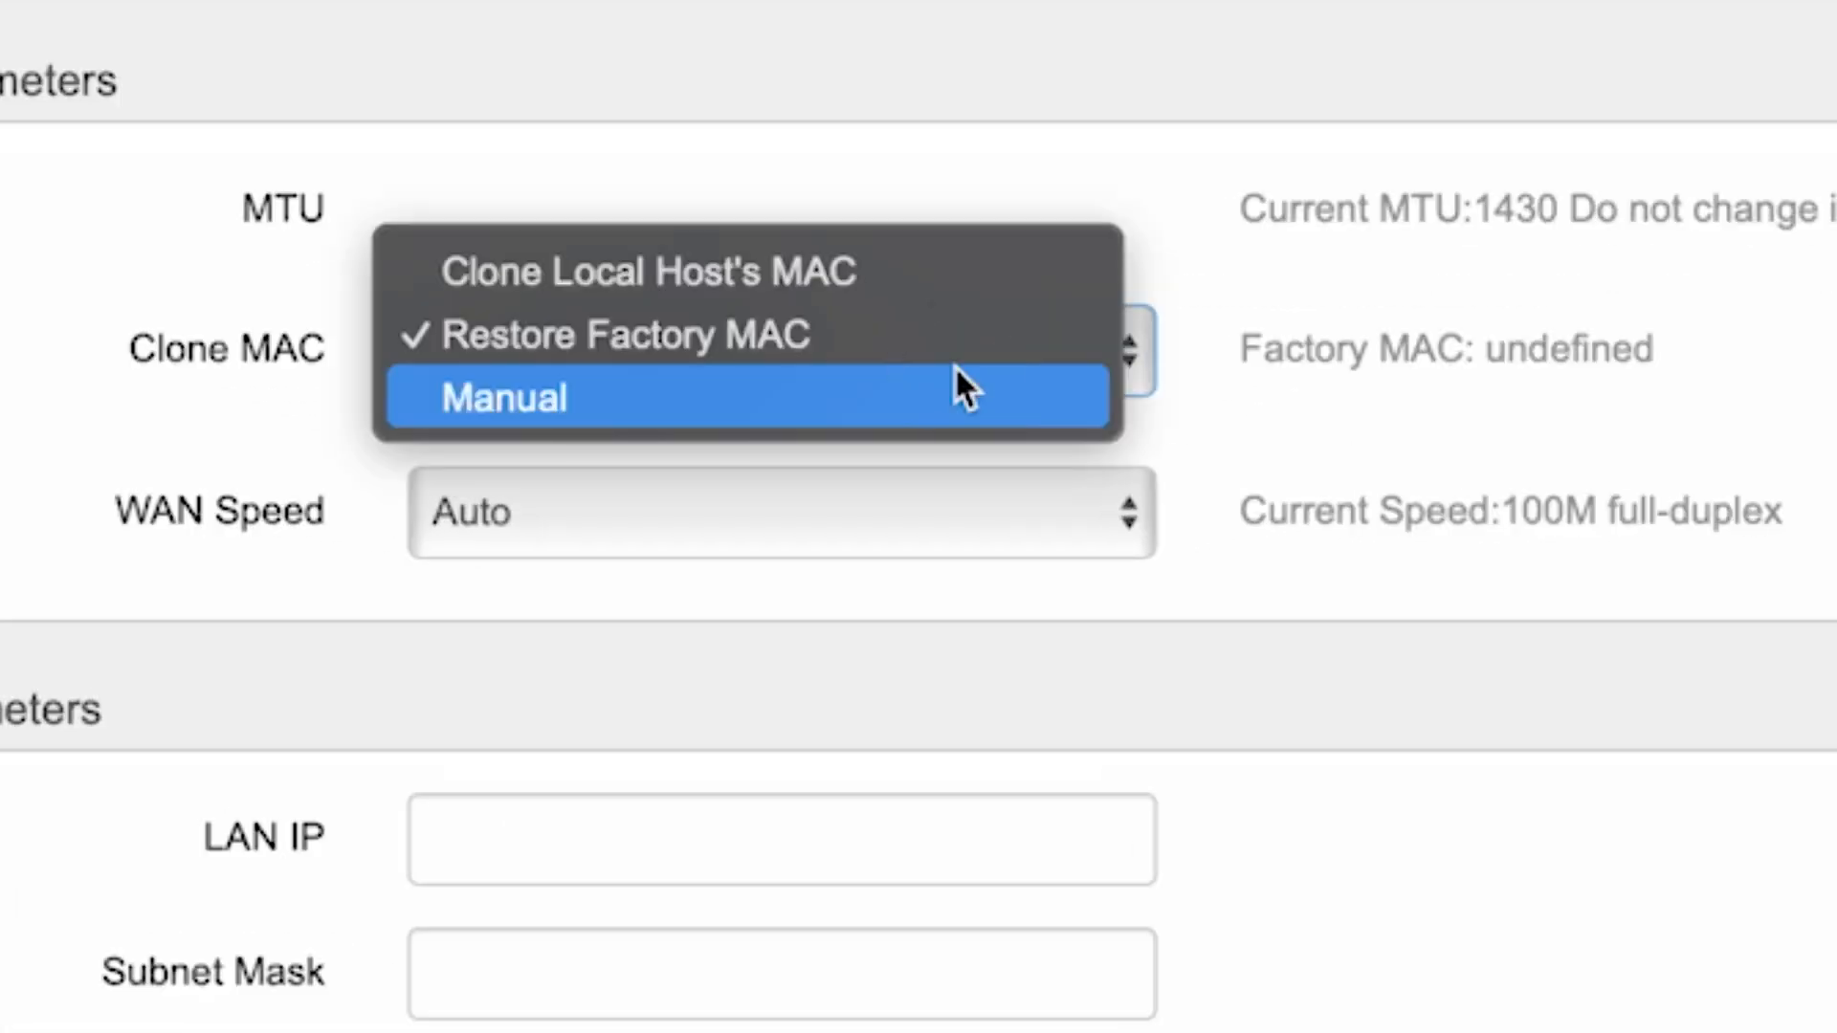
left_click(811, 274)
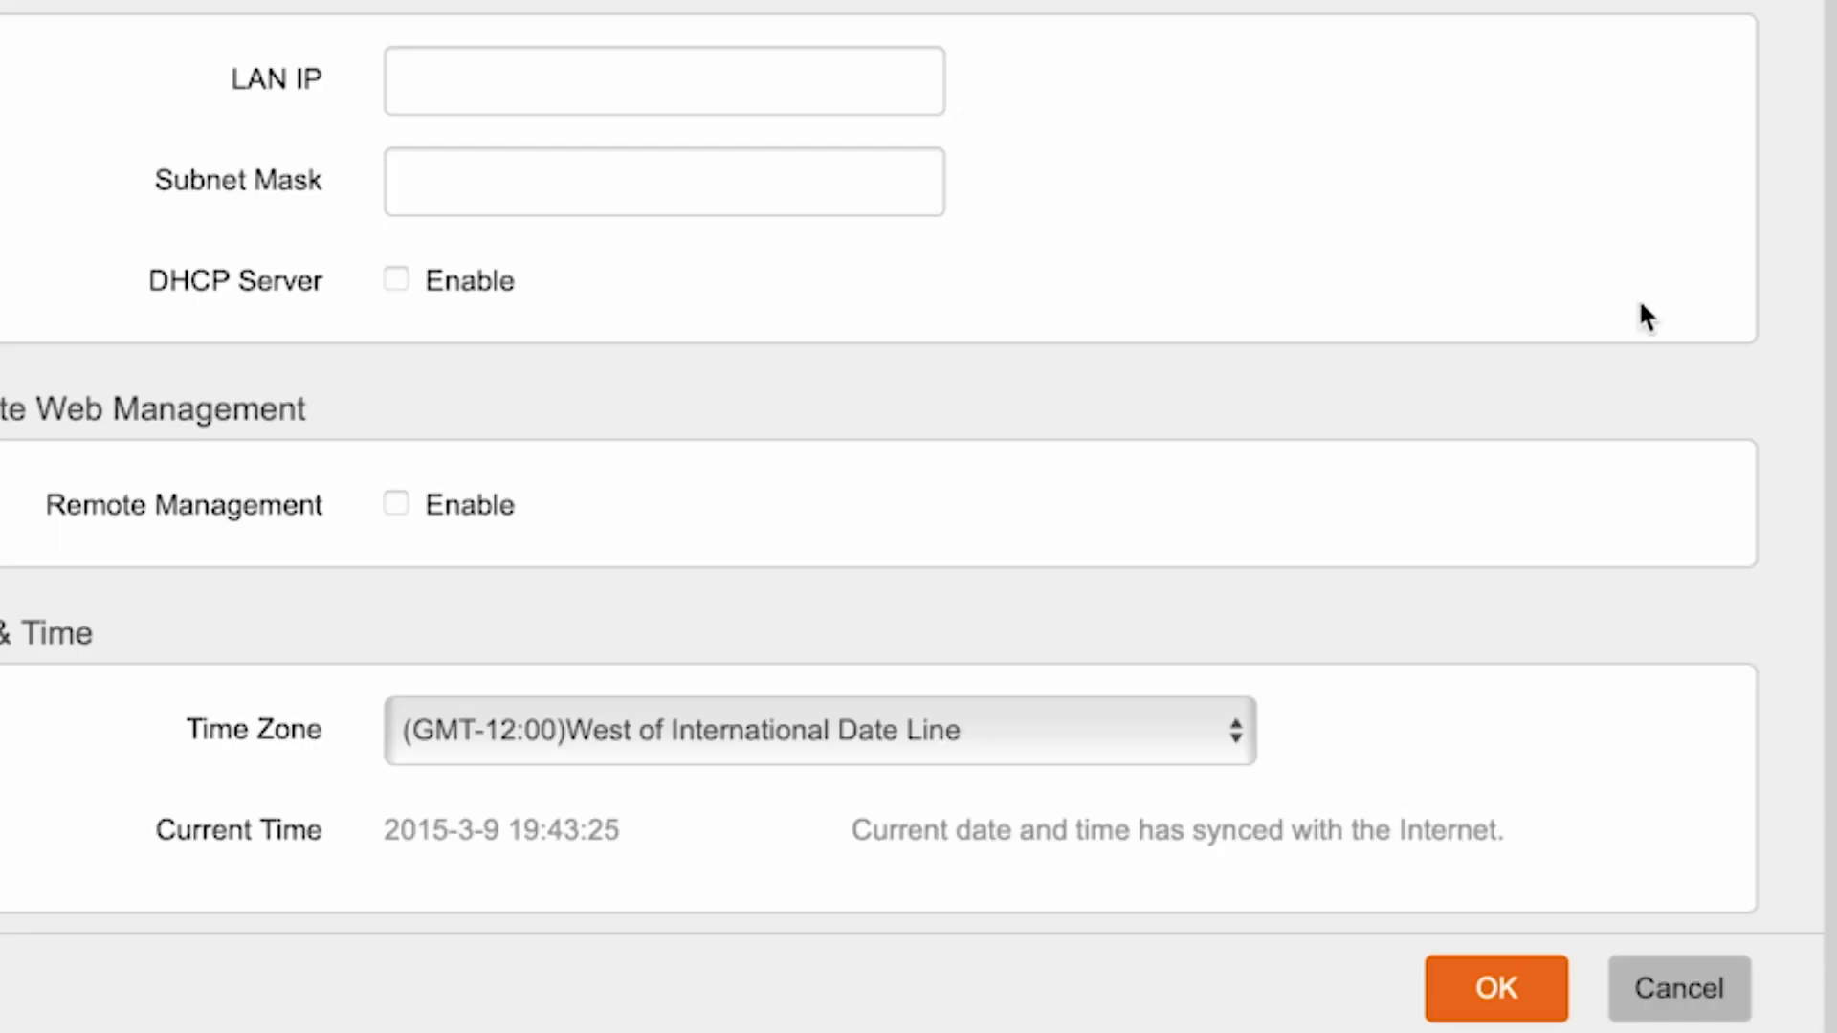
left_click(1524, 989)
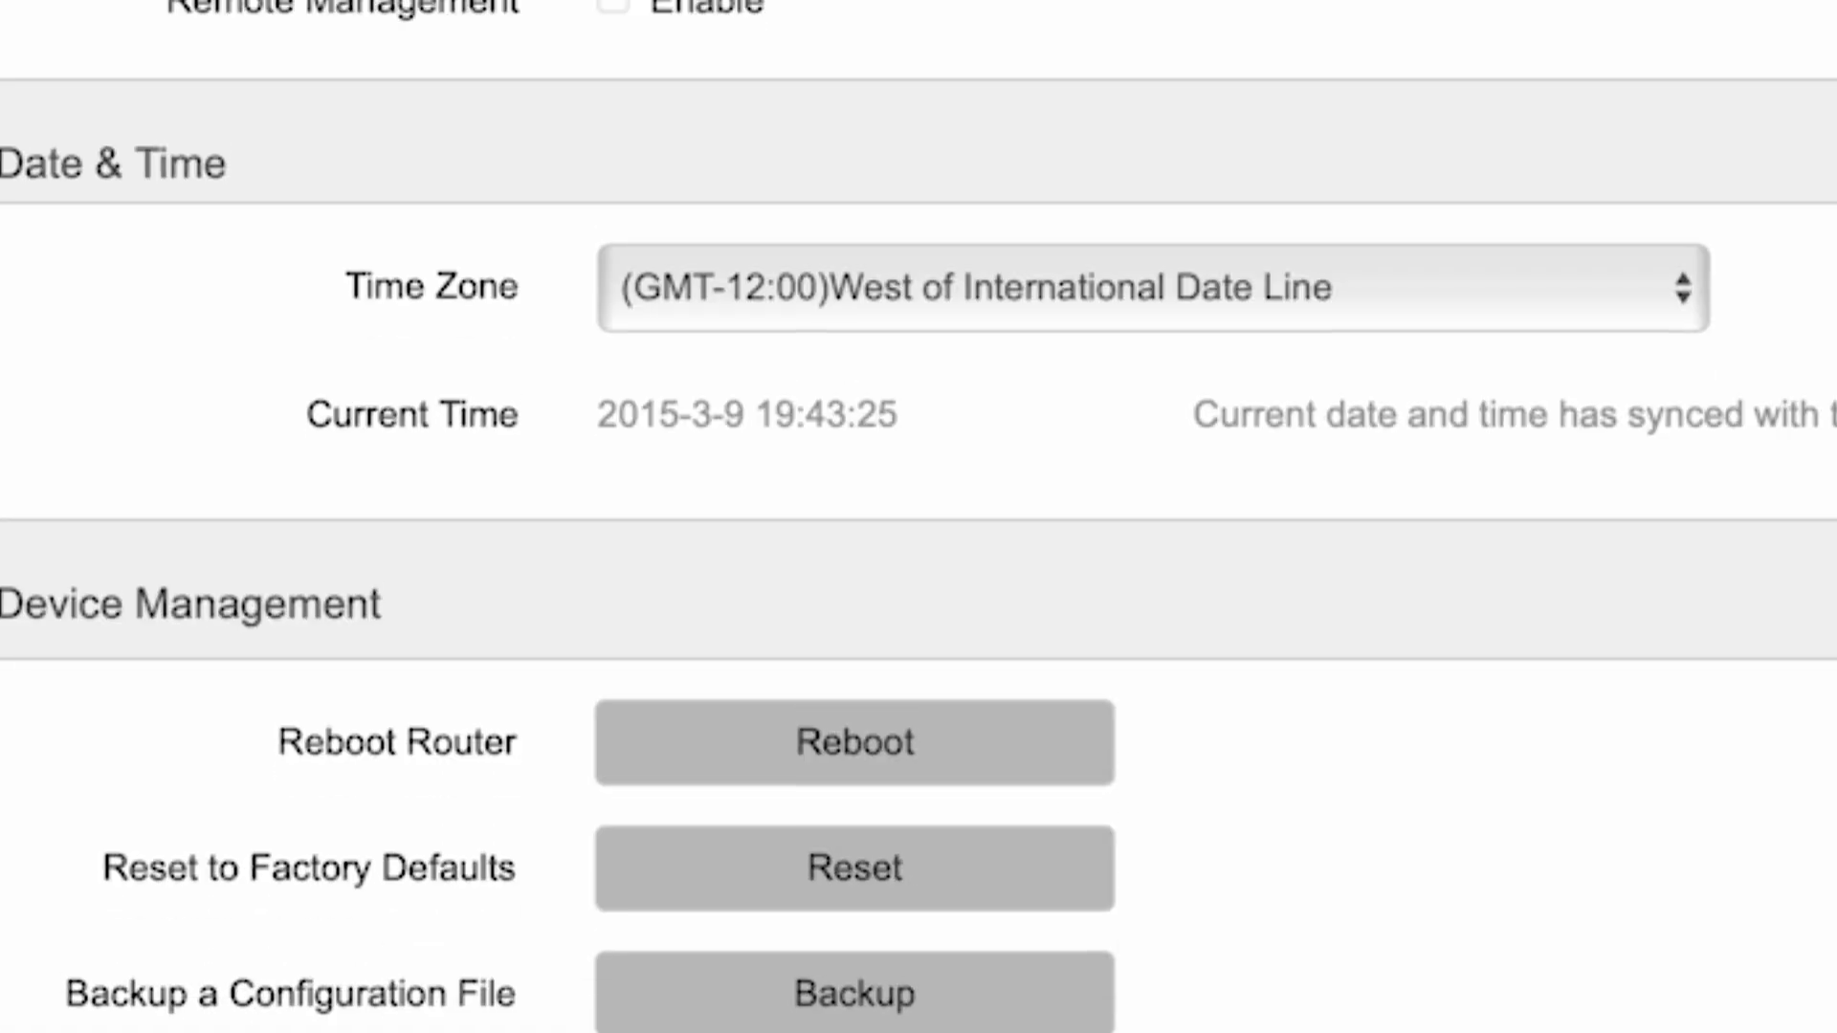
Reboot the router after the MAC cloning change and confirm the reboot
left_click(867, 754)
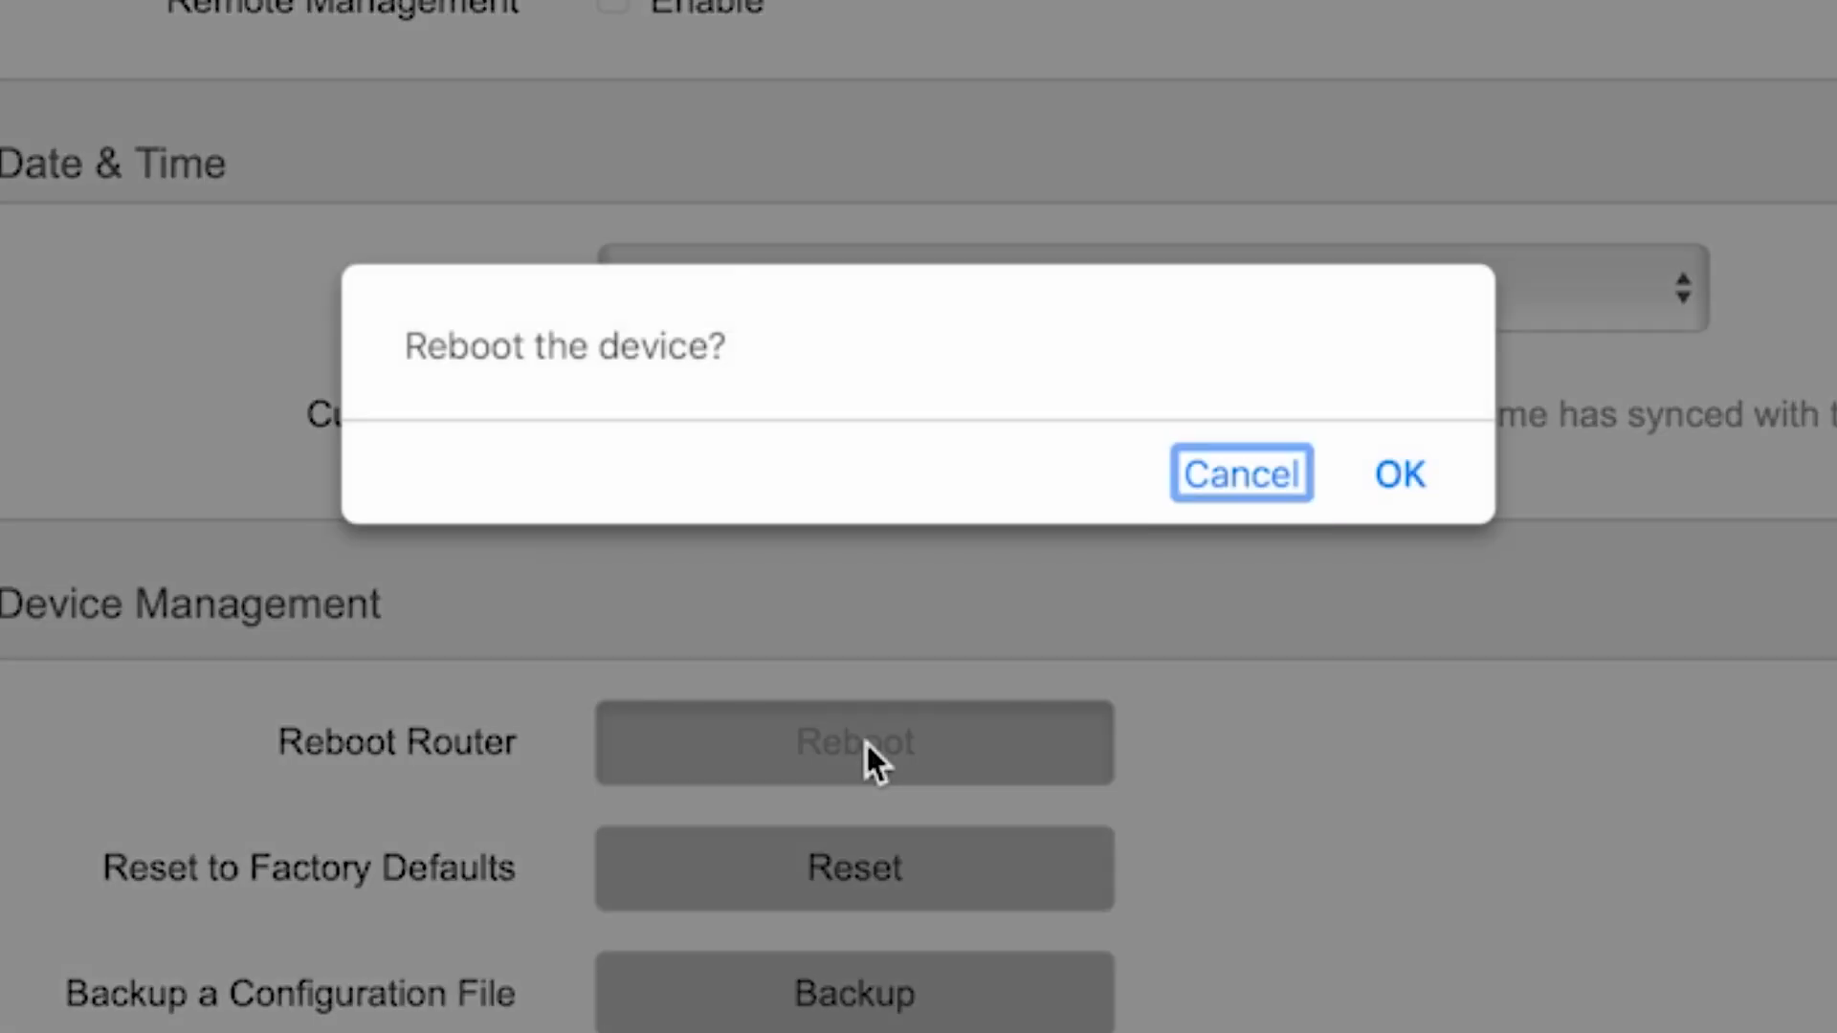
left_click(1407, 479)
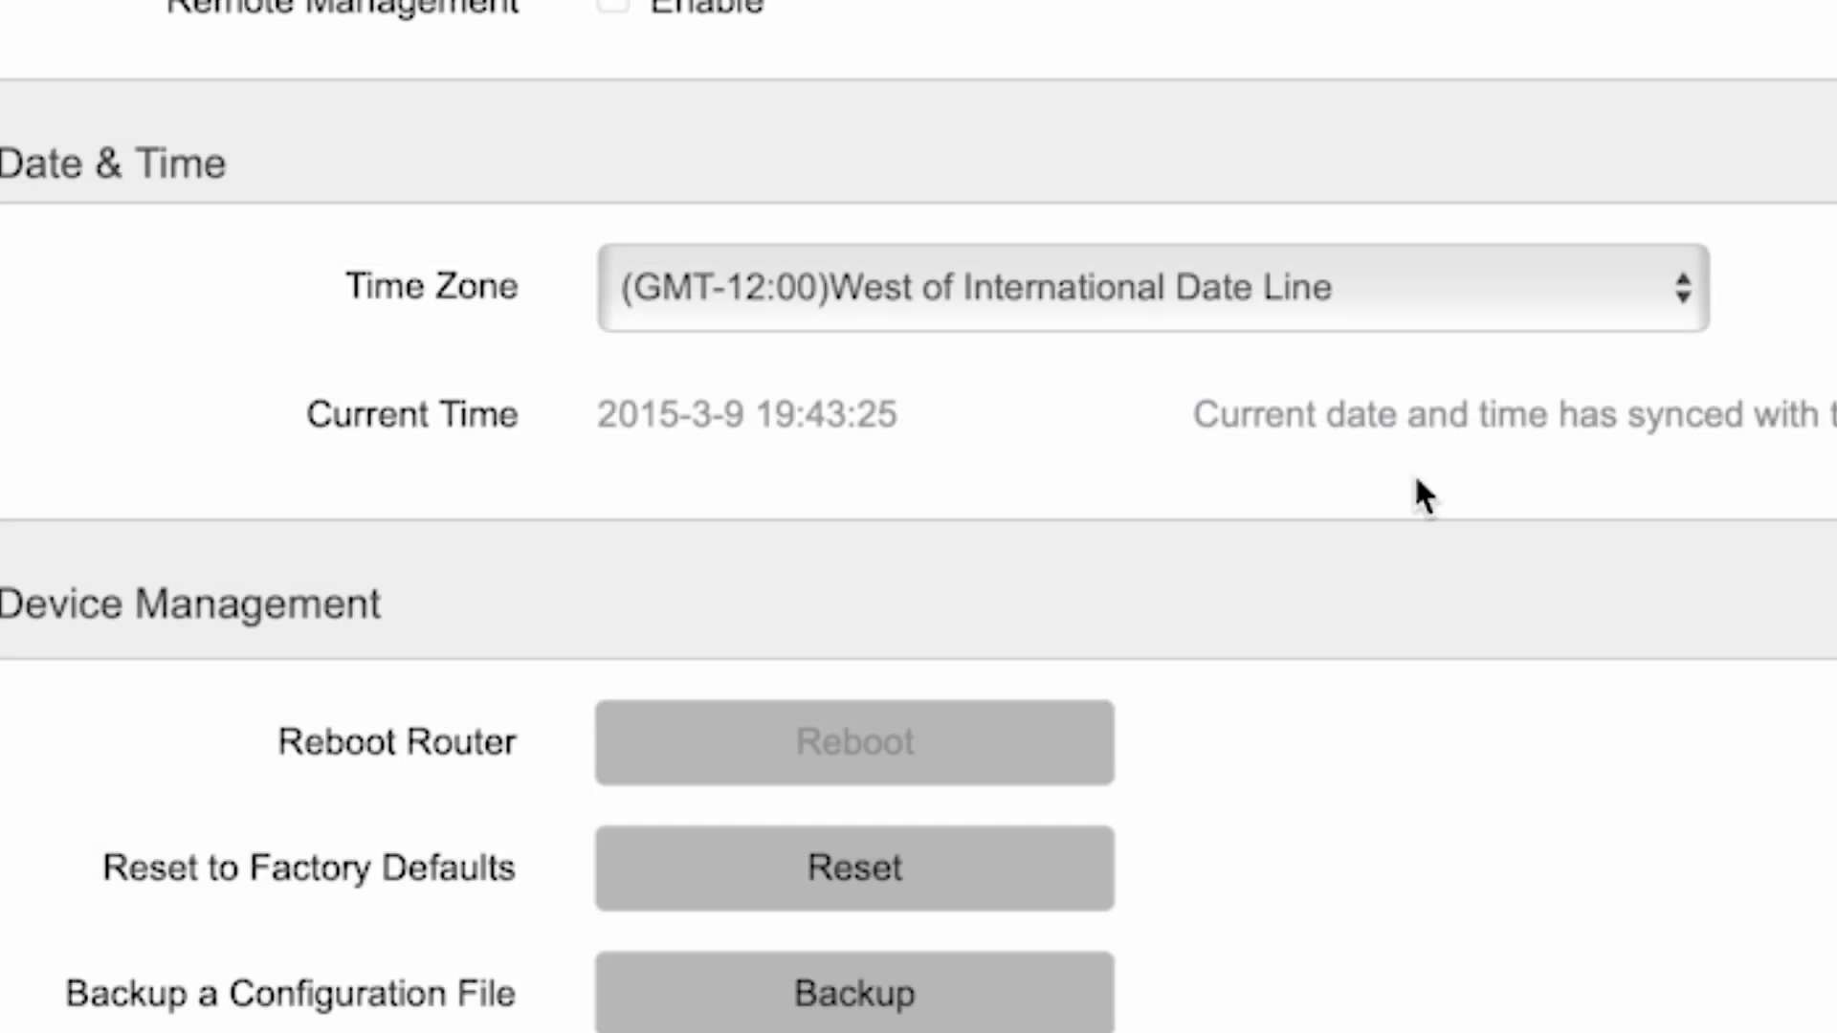